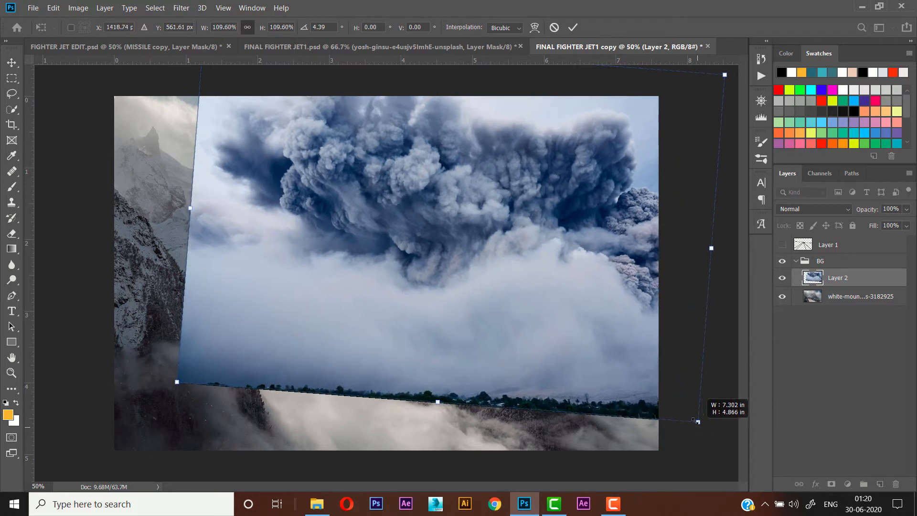
Step: Reposition the transformed smoke-cloud layer over the mountain sky and split its Blend If underlying-layer black slider to 0 / 96
left_click_drag(582, 330, 553, 307)
key("Return")
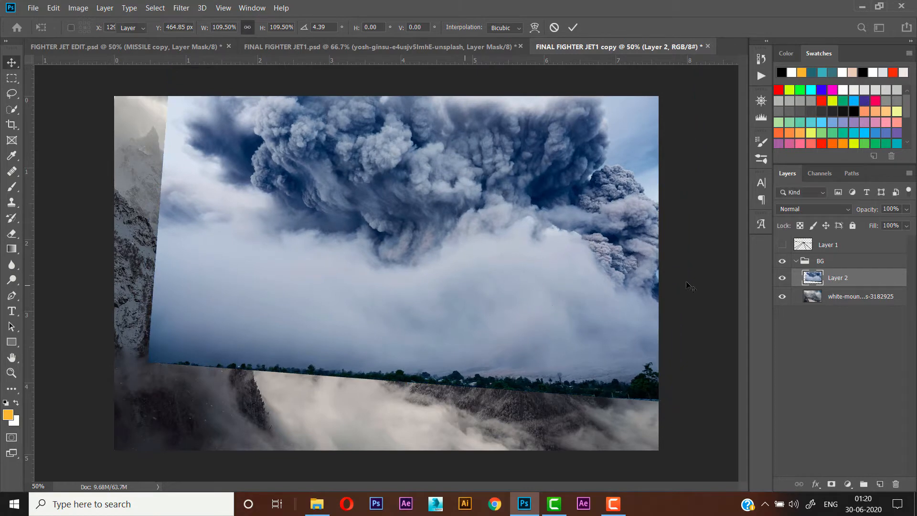
left_click(815, 484)
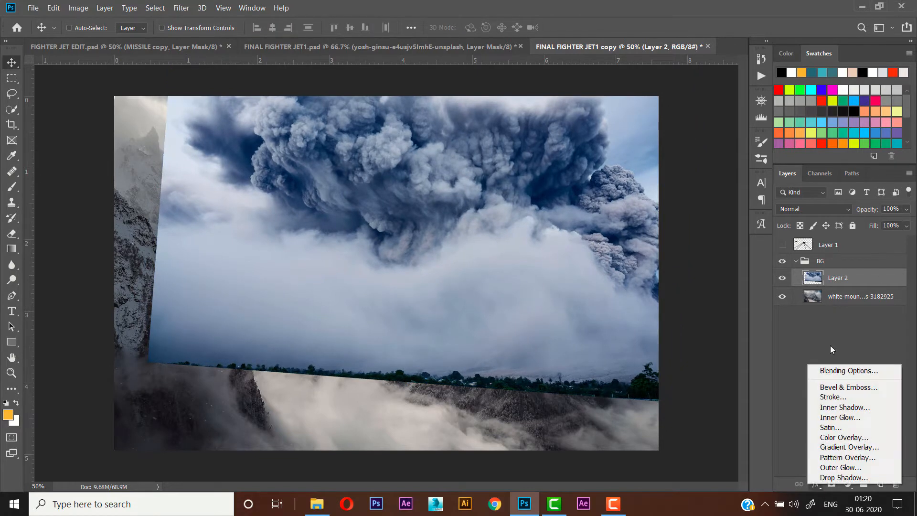
left_click(841, 372)
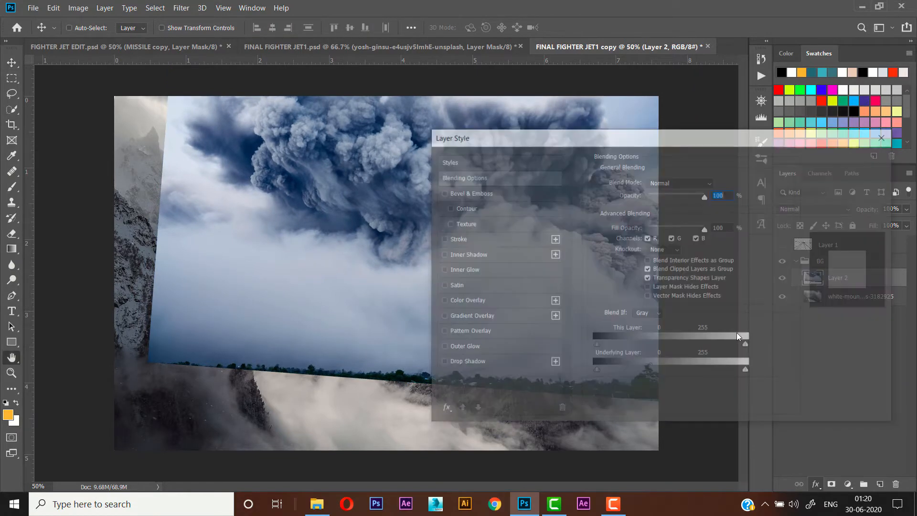
key("alt")
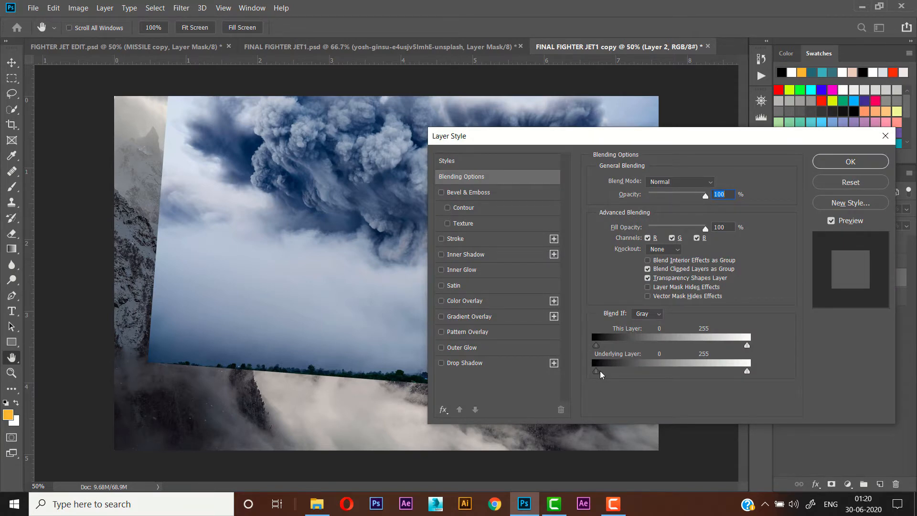
left_click_drag(600, 372, 649, 374)
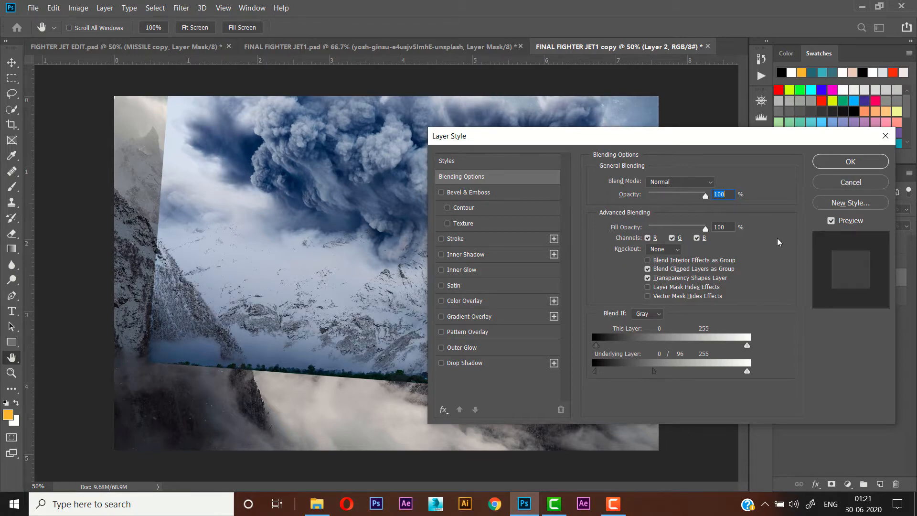
left_click(825, 166)
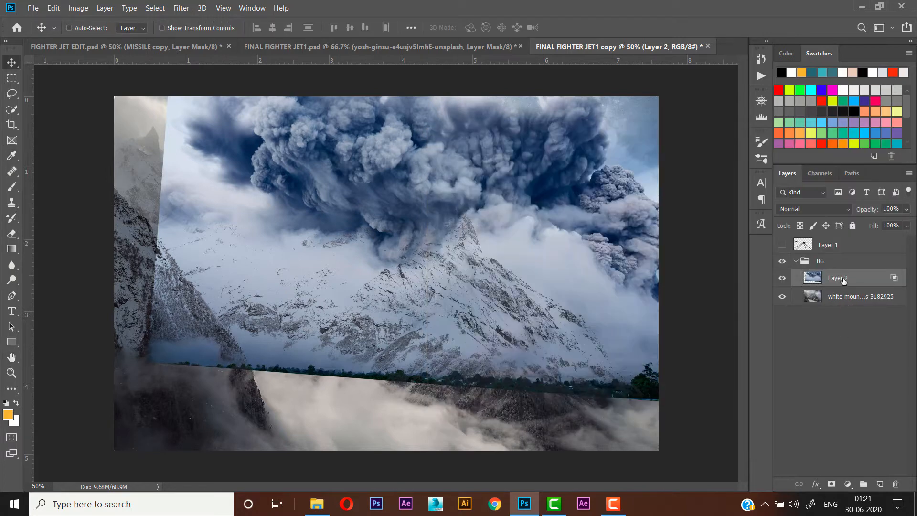
Step: Add a layer mask to Layer 2 and paint black at 98% brush opacity over its hard edges and the area covering the mountains
left_click(831, 483)
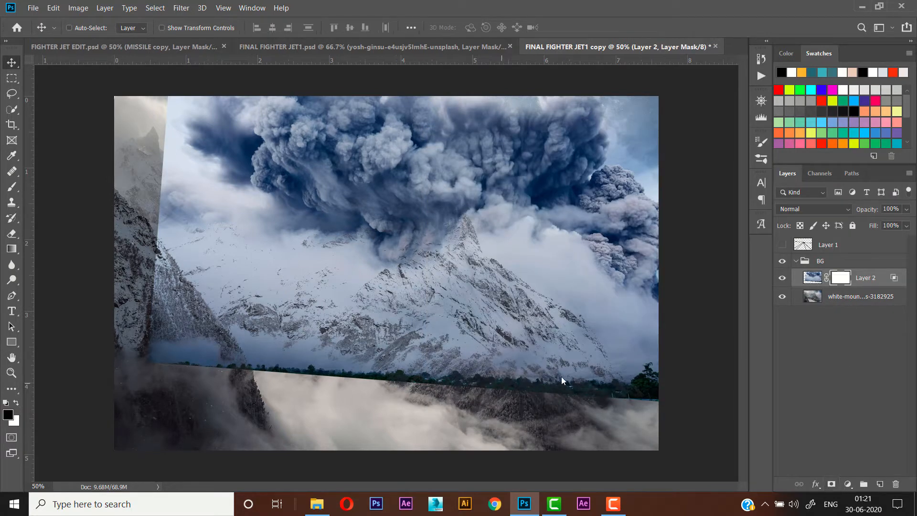
left_click(13, 186)
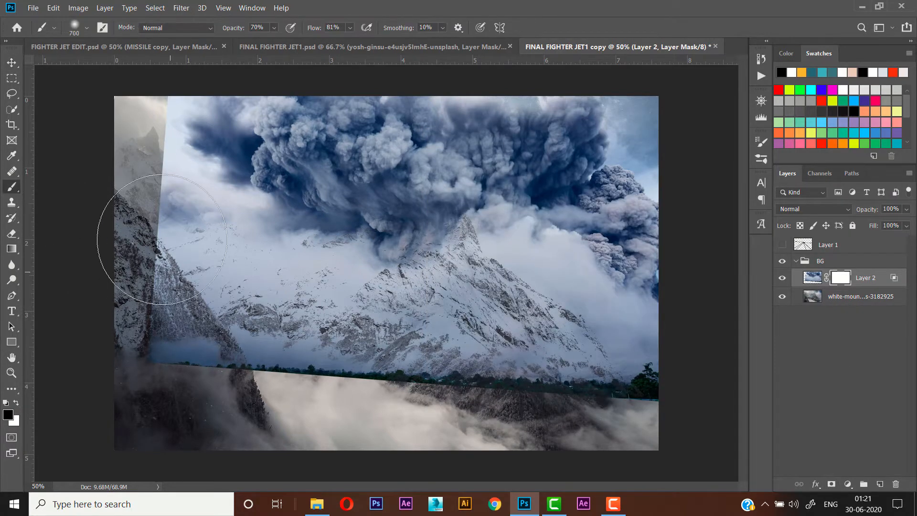
left_click_drag(234, 31, 251, 29)
mouse_move(169, 162)
left_mouse_down()
mouse_move(143, 296)
mouse_move(184, 349)
mouse_move(487, 409)
mouse_move(585, 411)
mouse_move(482, 357)
mouse_move(513, 346)
mouse_move(521, 318)
mouse_move(209, 293)
mouse_move(116, 139)
mouse_move(102, 164)
left_mouse_up()
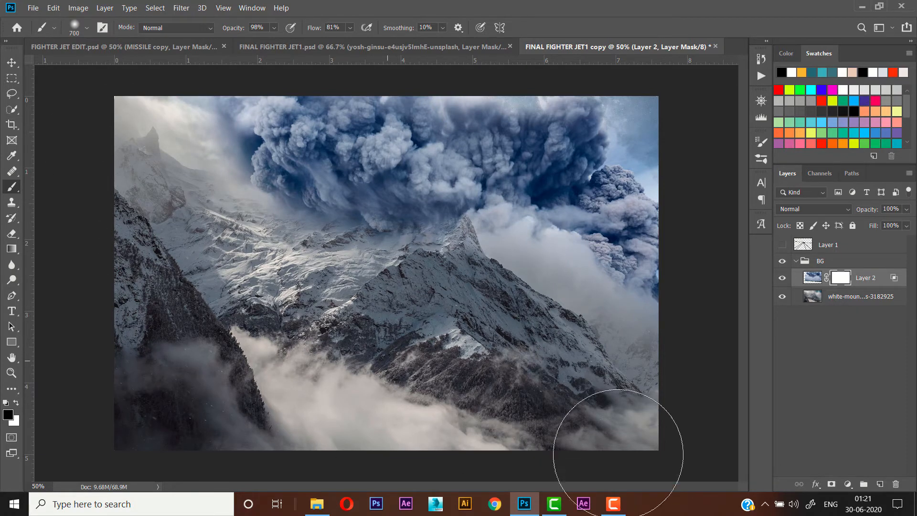
left_click(11, 62)
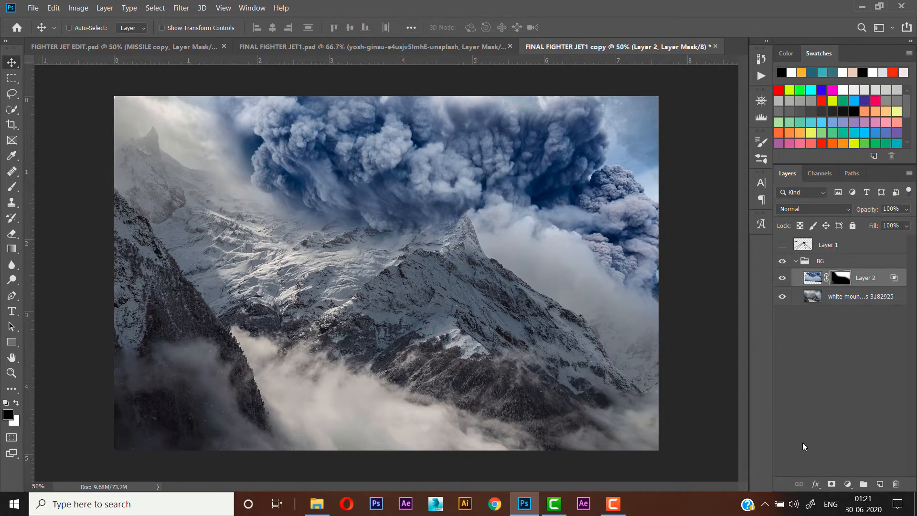
Step: Add a Hue/Saturation adjustment layer above Layer 2 and clip it to that layer
left_click(847, 484)
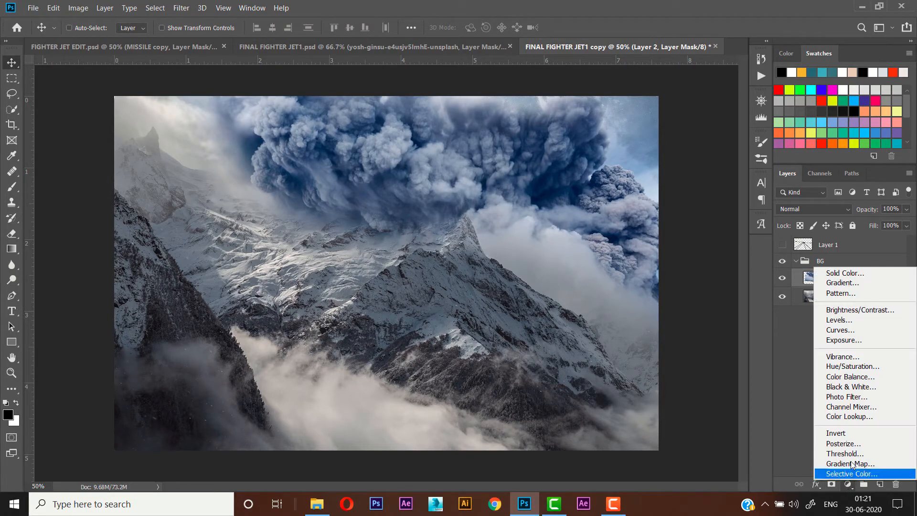
left_click(854, 367)
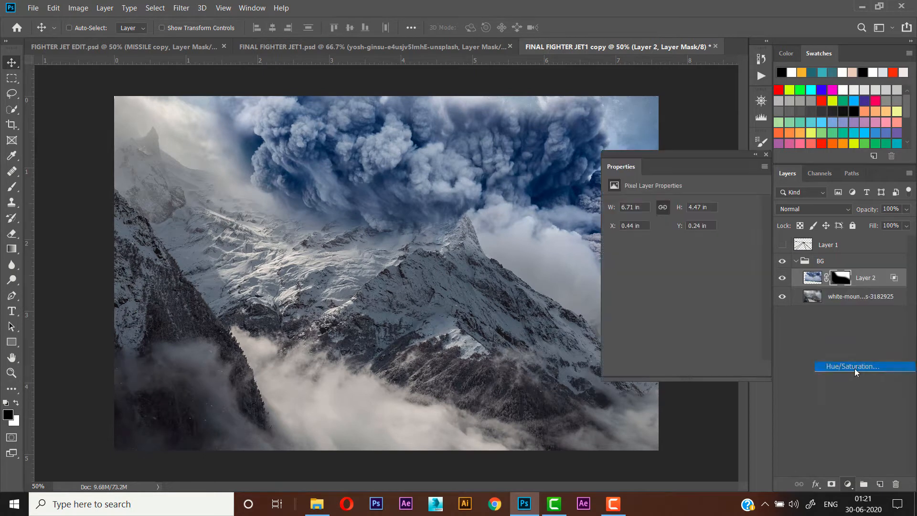
left_click(766, 155)
right_click(868, 280)
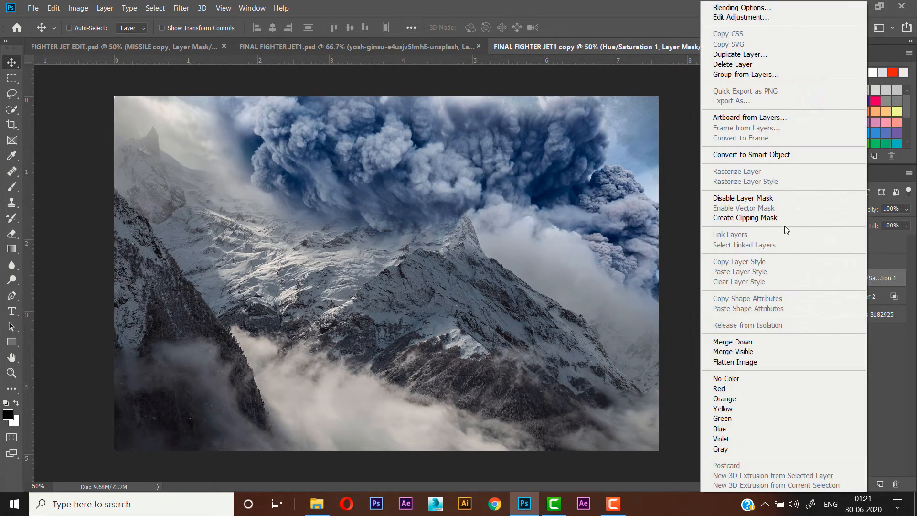
left_click(775, 219)
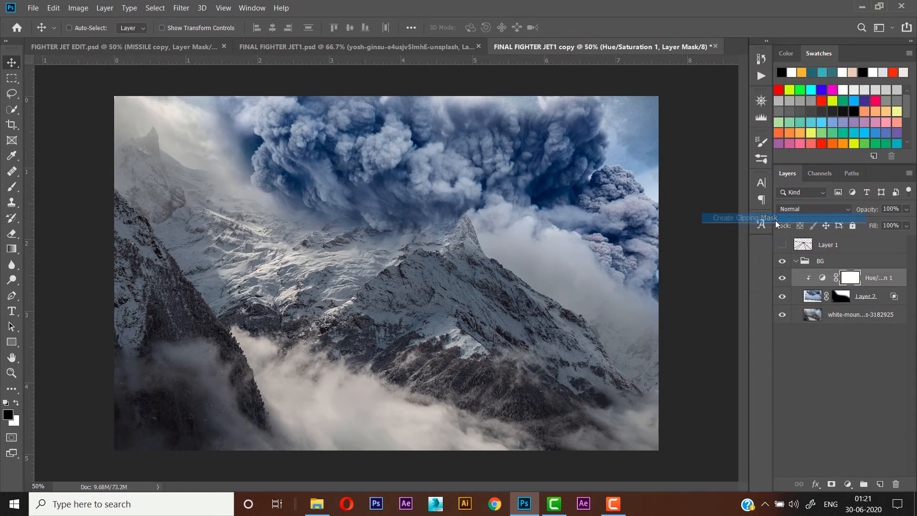
Step: Lower the smoke cloud's saturation slightly and shift its hue a little toward teal in the Hue/Saturation adjustment
double_click(821, 280)
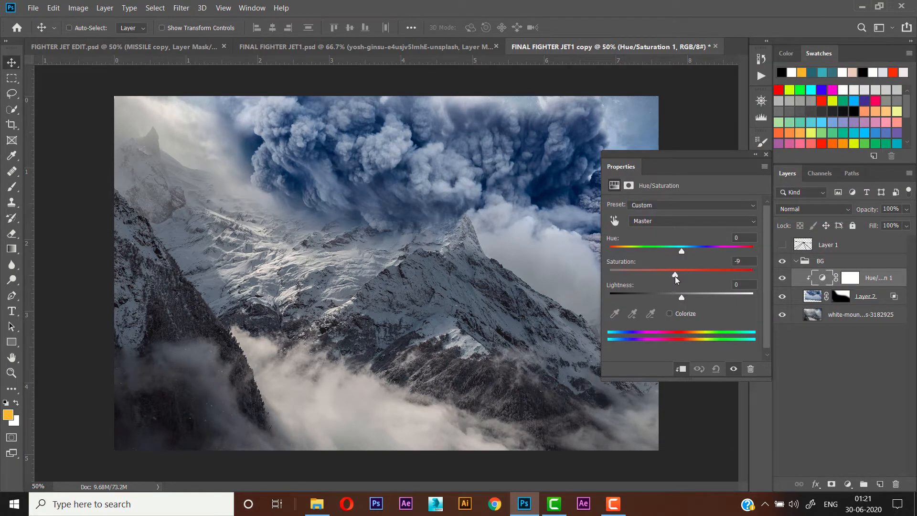
left_click_drag(675, 276, 673, 276)
left_click_drag(681, 252, 673, 253)
left_click(766, 155)
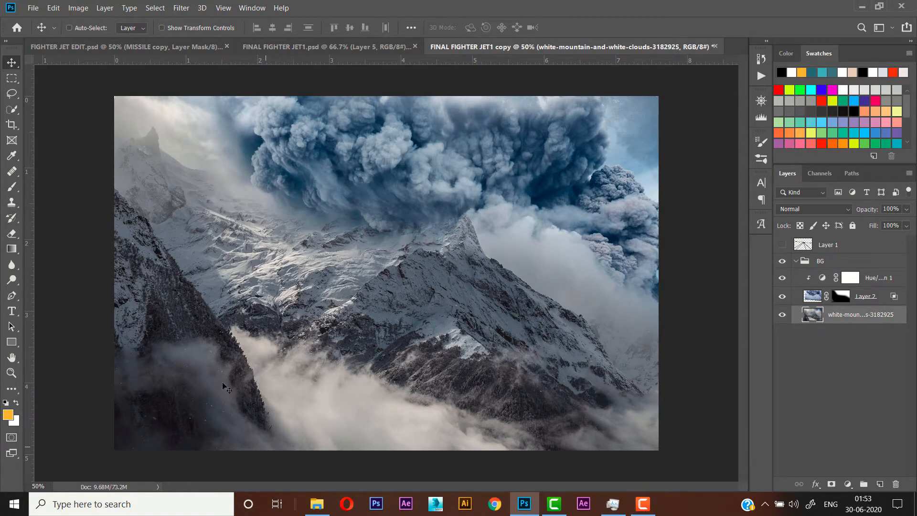
Step: Select the dark foreground slope at the image's left edge with the Quick Selection tool and copy it to a new layer
left_click(10, 95)
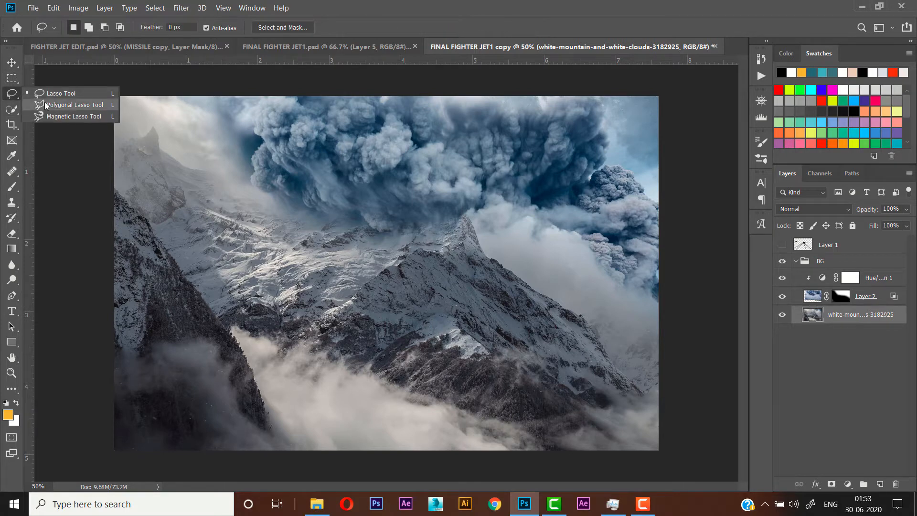
left_click(15, 109)
left_click_drag(111, 201, 171, 278)
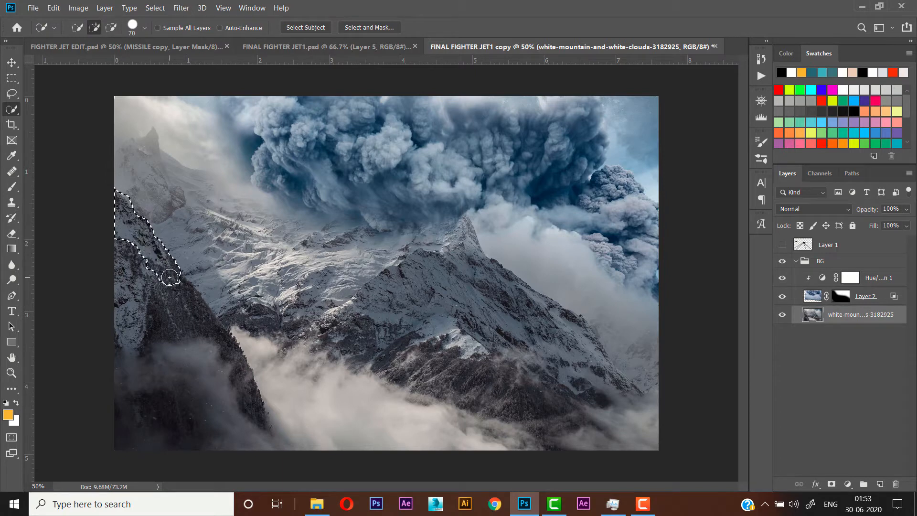
key("ctrl+d")
mouse_move(116, 200)
left_mouse_down()
mouse_move(226, 362)
mouse_move(236, 351)
mouse_move(231, 366)
left_mouse_up()
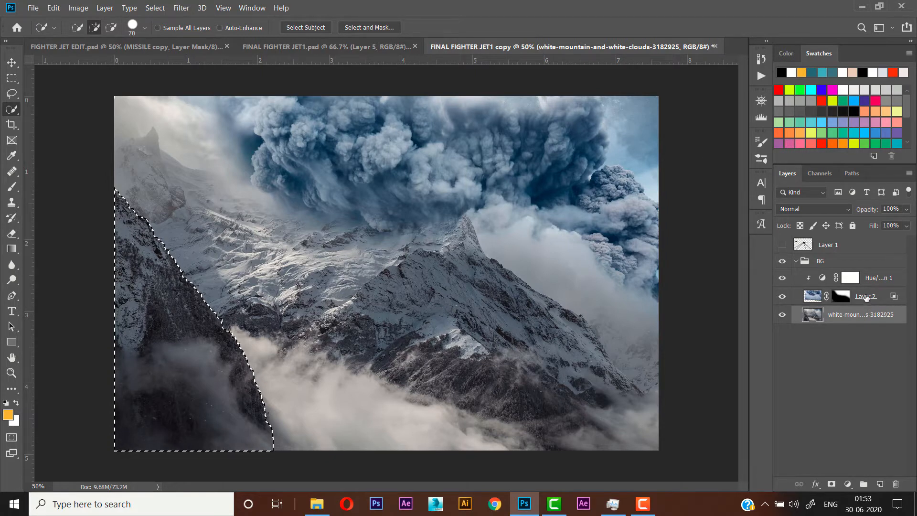
key("ctrl+j")
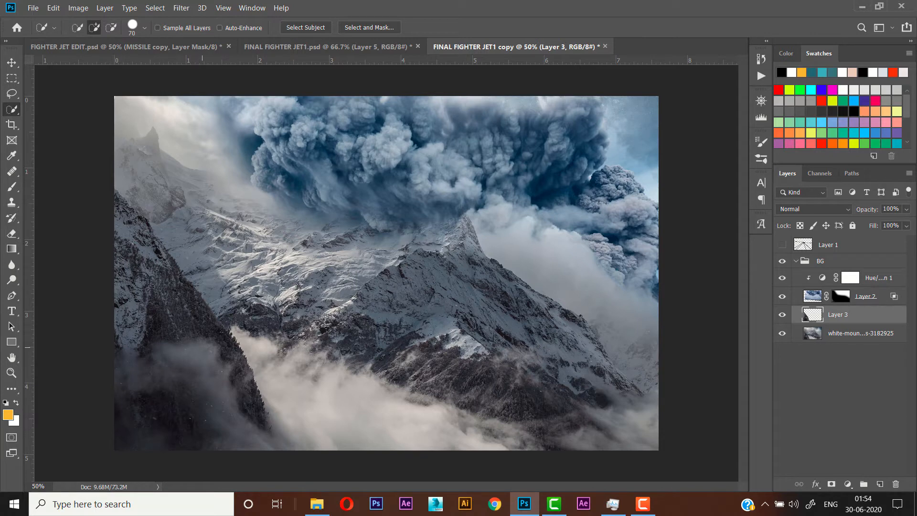
Step: Add a Brightness/Contrast adjustment clipped to the foreground slope layer and set its brightness to -37
left_click(848, 483)
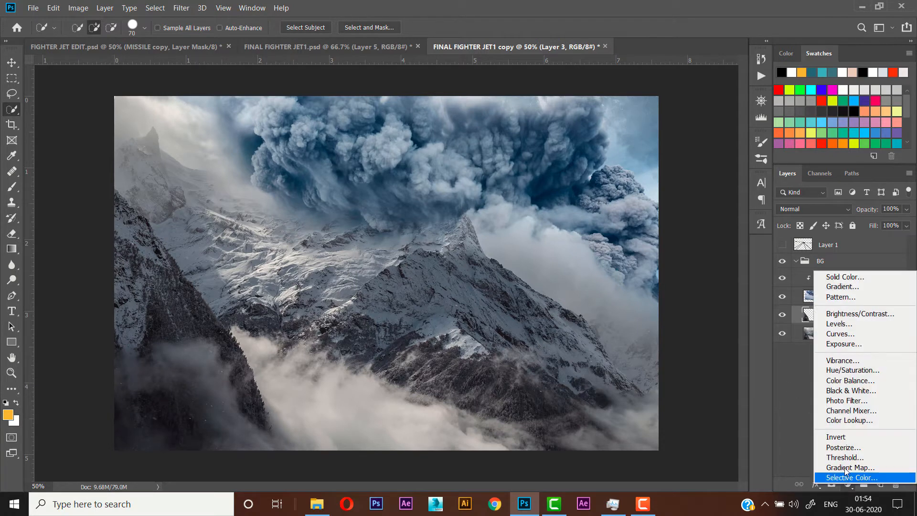
left_click(834, 315)
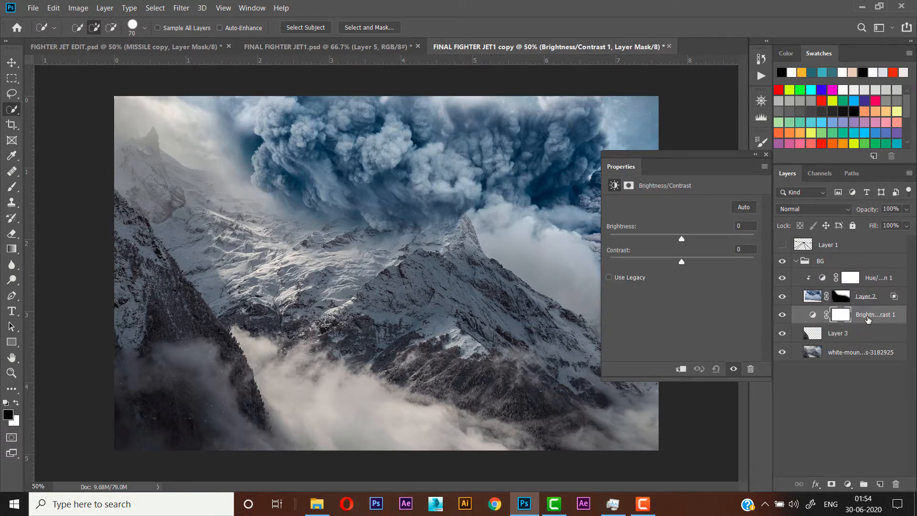
right_click(868, 320)
left_click(774, 218)
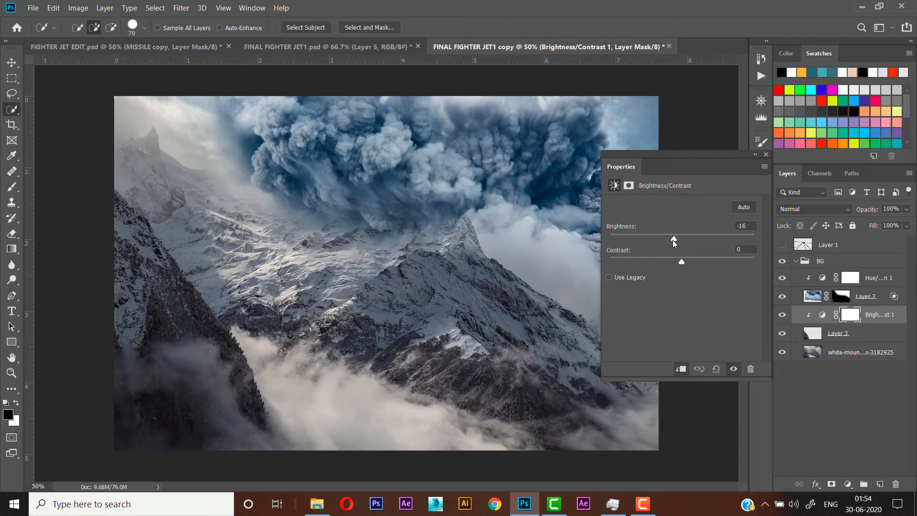
left_click_drag(673, 239, 663, 238)
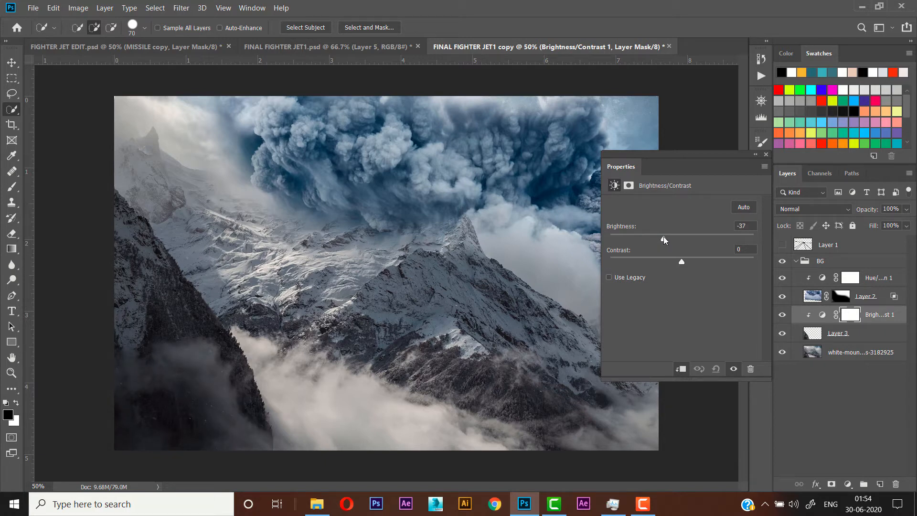
left_click(766, 156)
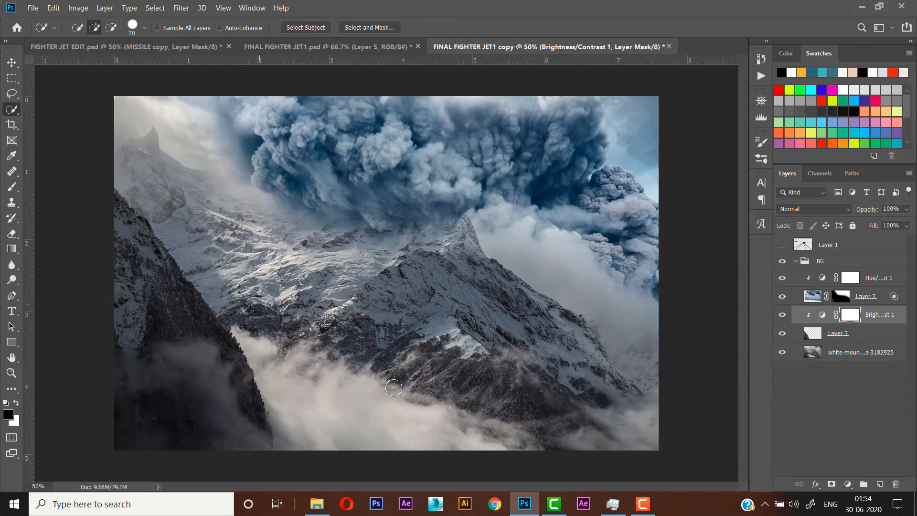
Step: Add a Color Balance adjustment clipped to Layer 3, shifting the midtones slightly toward cyan and setting Yellow–Blue to 11
left_click(826, 336)
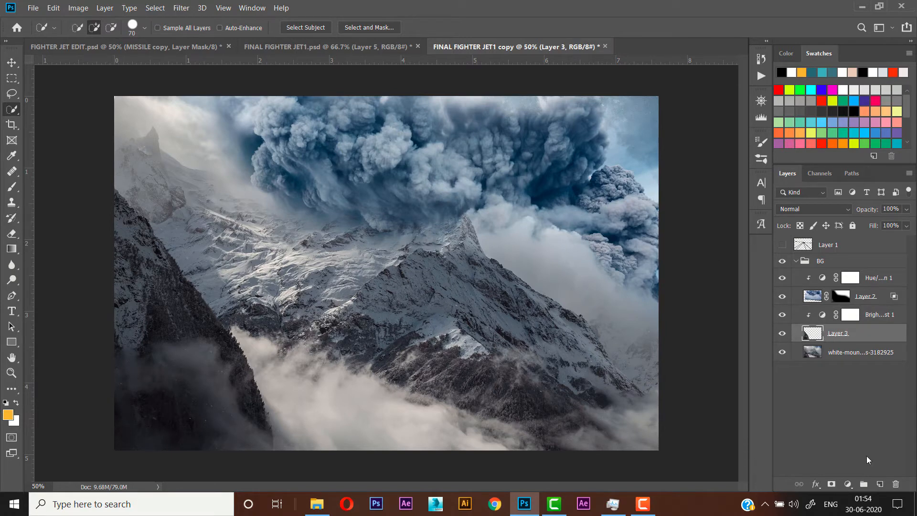
left_click(847, 484)
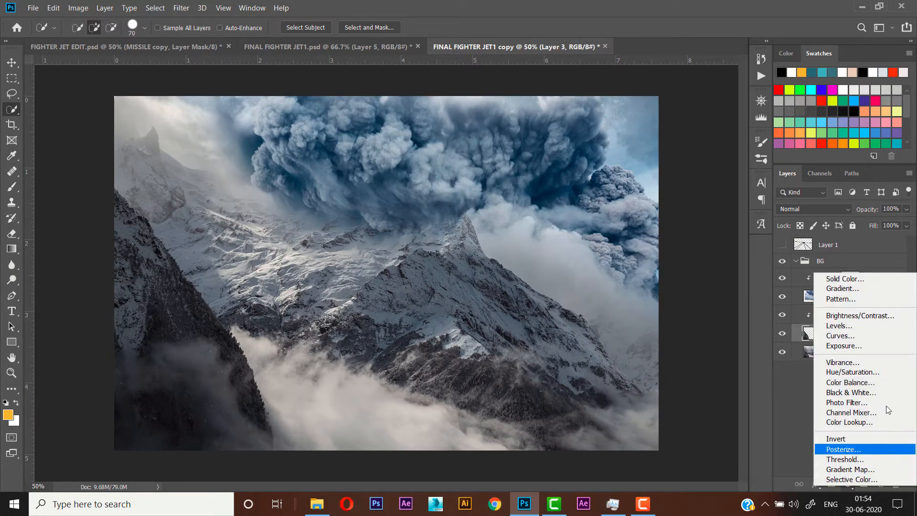
left_click(871, 380)
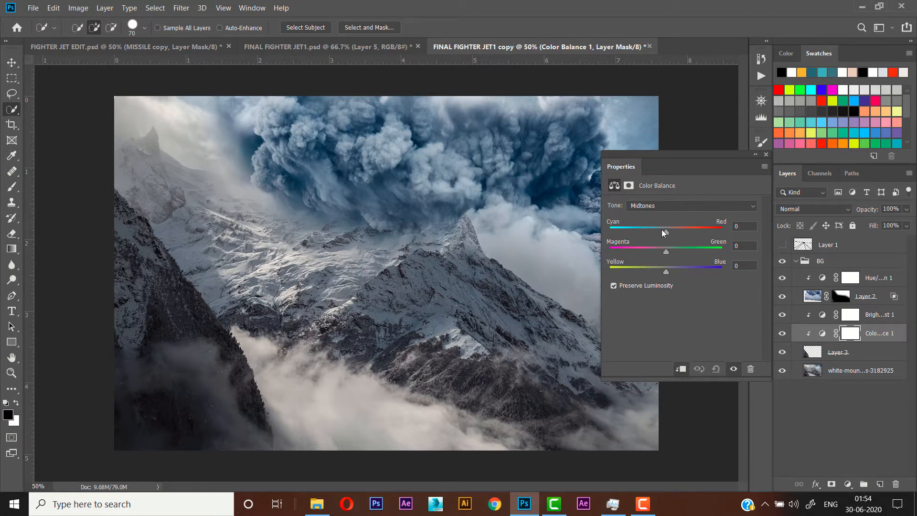
left_click_drag(665, 231, 661, 230)
left_click_drag(673, 273, 671, 273)
left_click(733, 266)
type("12")
left_click_drag(742, 267, 738, 268)
type("11")
left_click(766, 156)
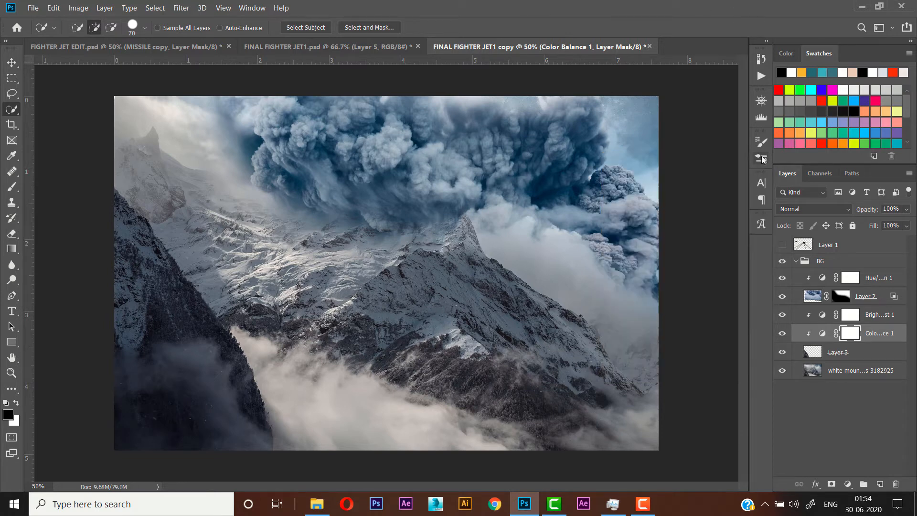
left_click(12, 62)
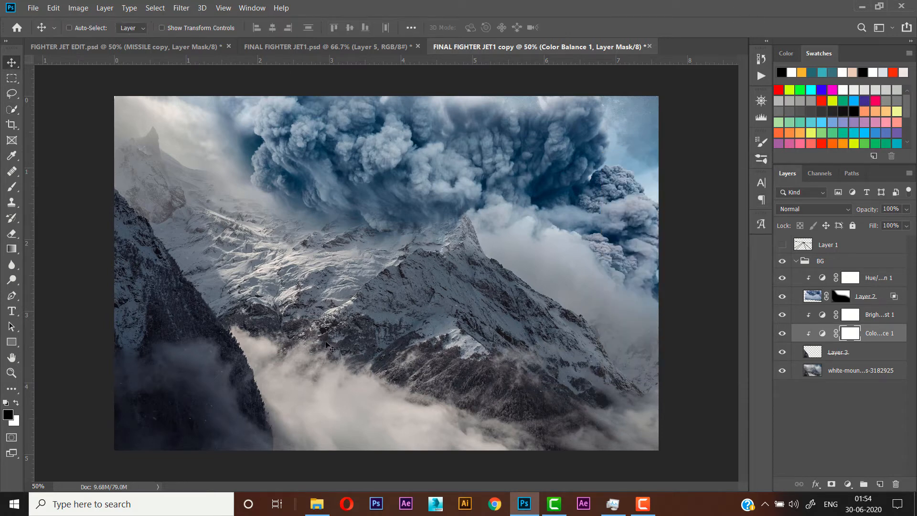
Step: Create a linear Gradient Fill layer directly above the white-mountain background photo
left_click(835, 372)
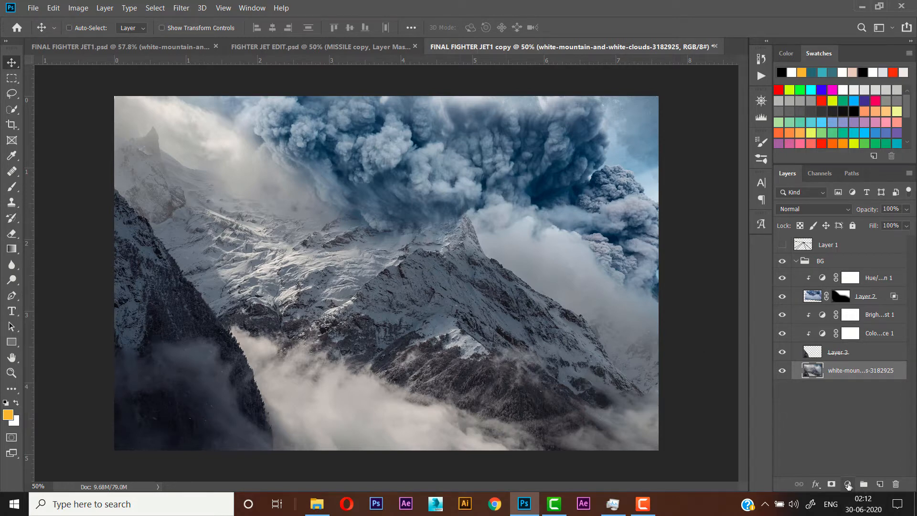
left_click(847, 484)
left_click(872, 285)
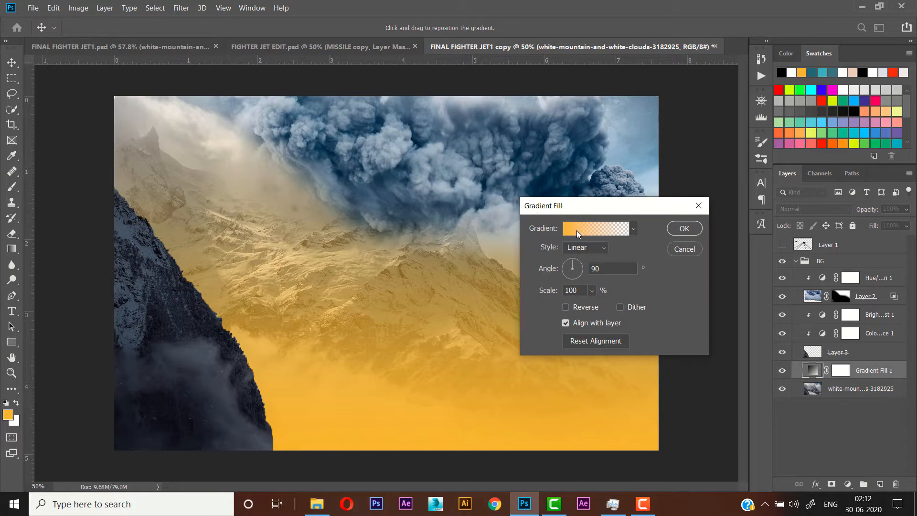
Step: Recolor the gradient fill's starting color stop from orange to the very pale cyan #edfbfa
left_click(577, 231)
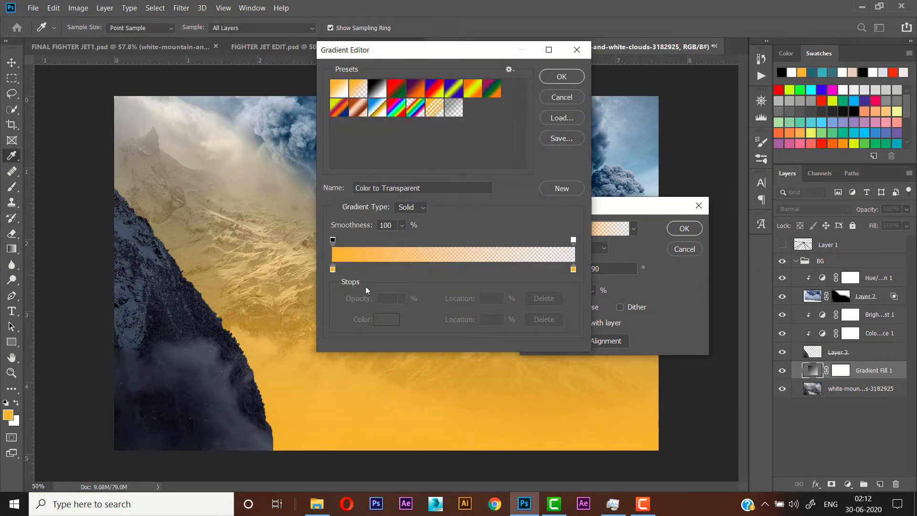
left_click(332, 269)
left_click(385, 319)
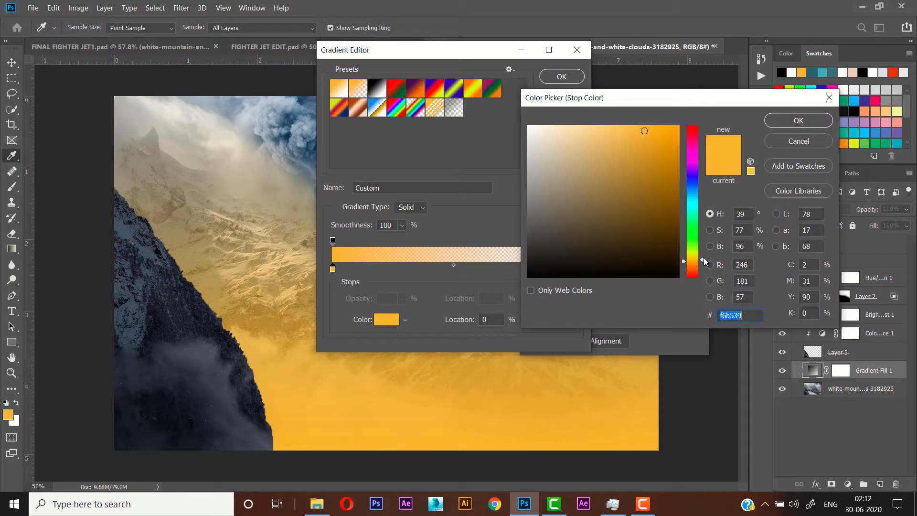
left_click_drag(703, 257, 703, 202)
mouse_move(567, 158)
left_mouse_down()
mouse_move(536, 143)
mouse_move(533, 126)
left_mouse_up()
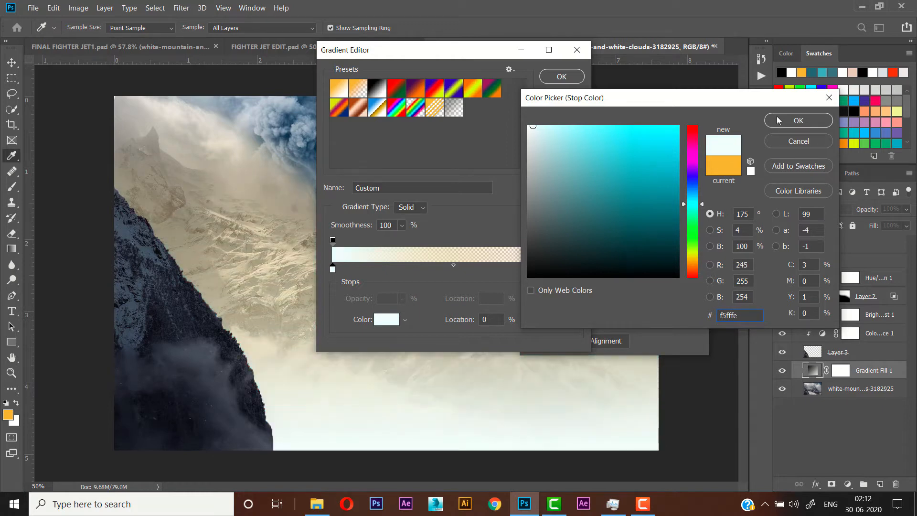
left_click(535, 127)
left_click_drag(535, 128, 536, 128)
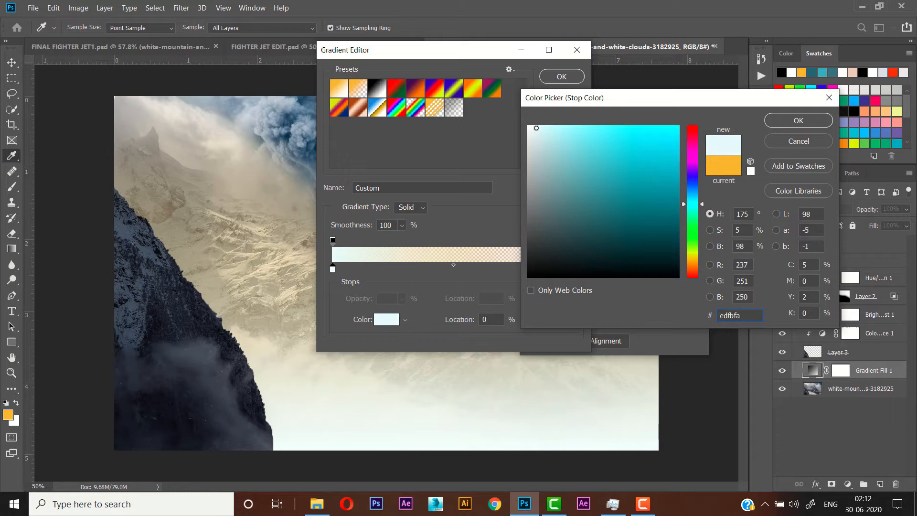
left_click(814, 123)
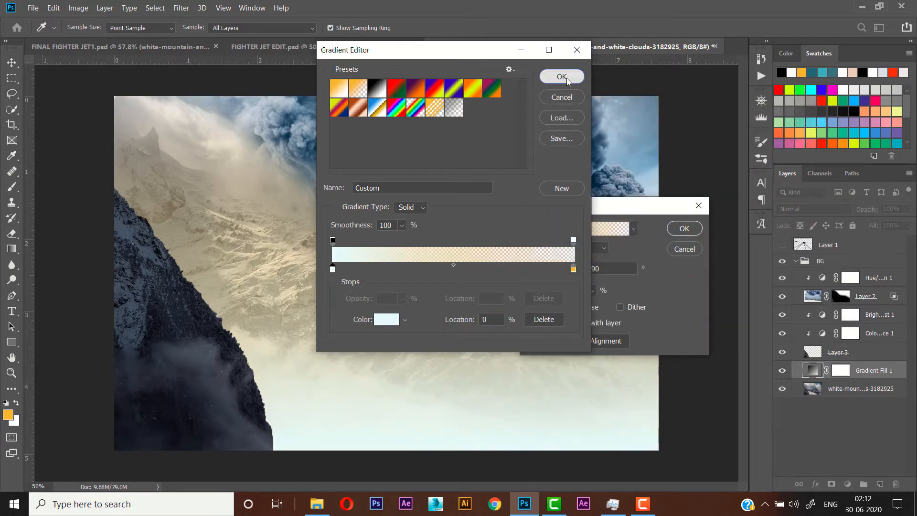
left_click(566, 78)
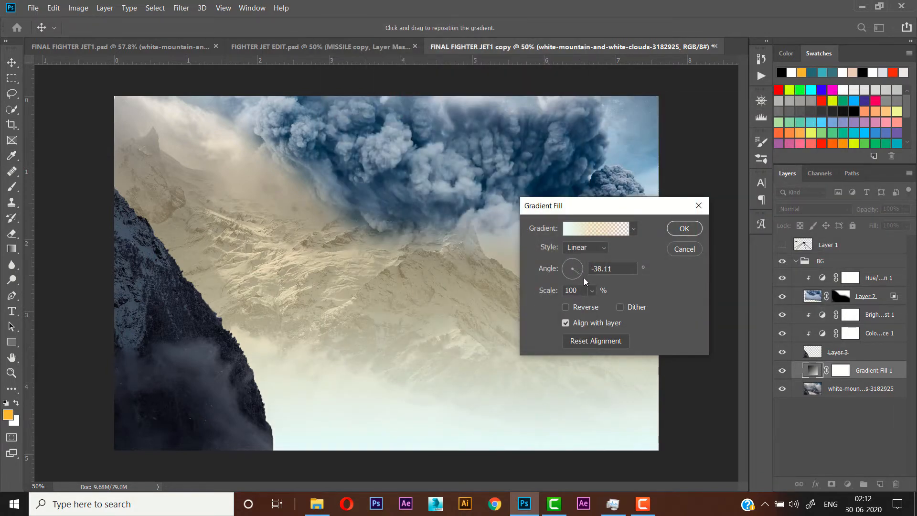
Step: Angle the gradient fill at -31.94° and shift it toward the image's upper left, blending the layer in Soft Light mode
left_click_drag(584, 277, 586, 277)
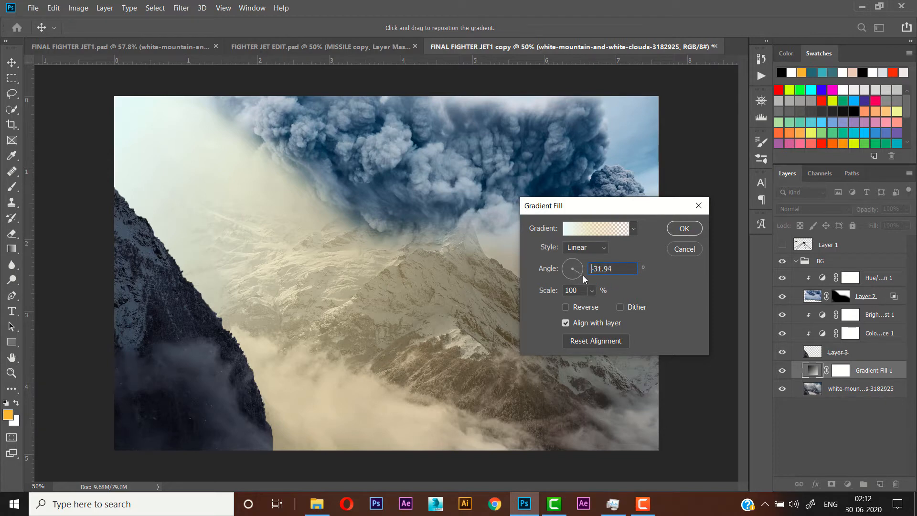
left_click_drag(433, 289, 392, 269)
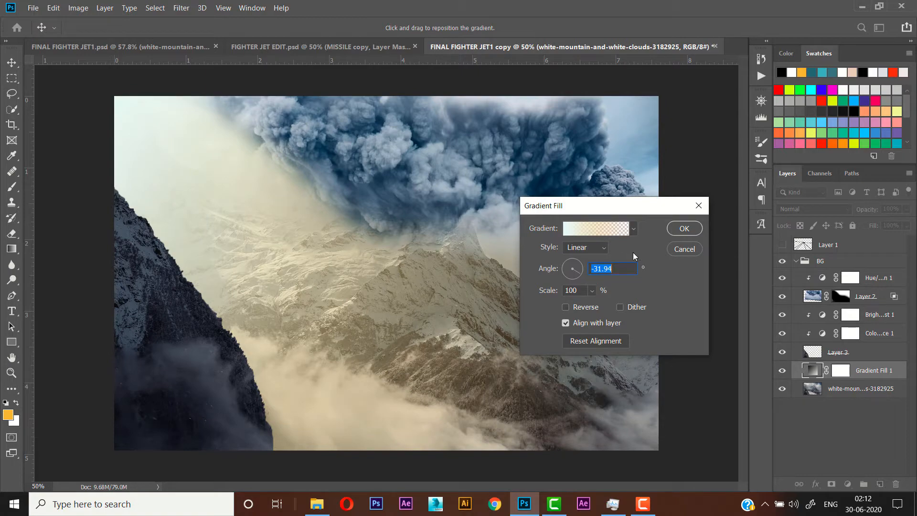
left_click(682, 230)
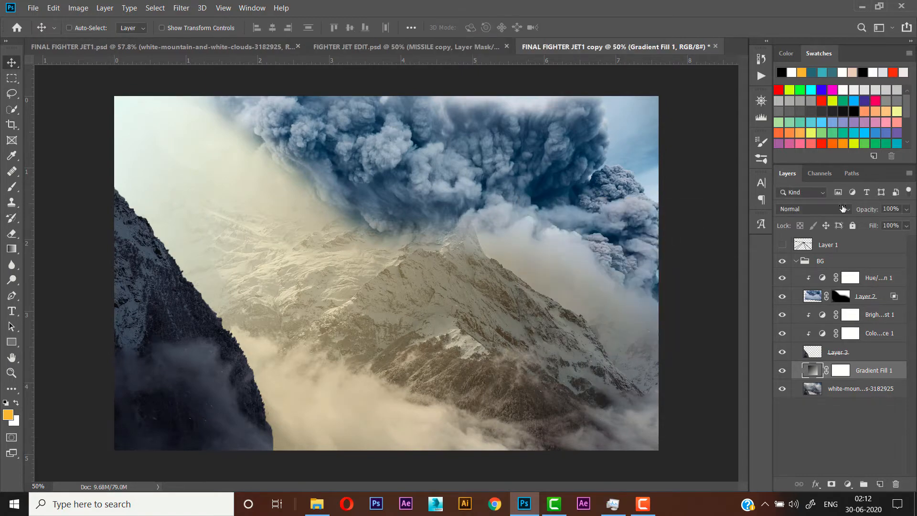
left_click(838, 210)
left_click(811, 344)
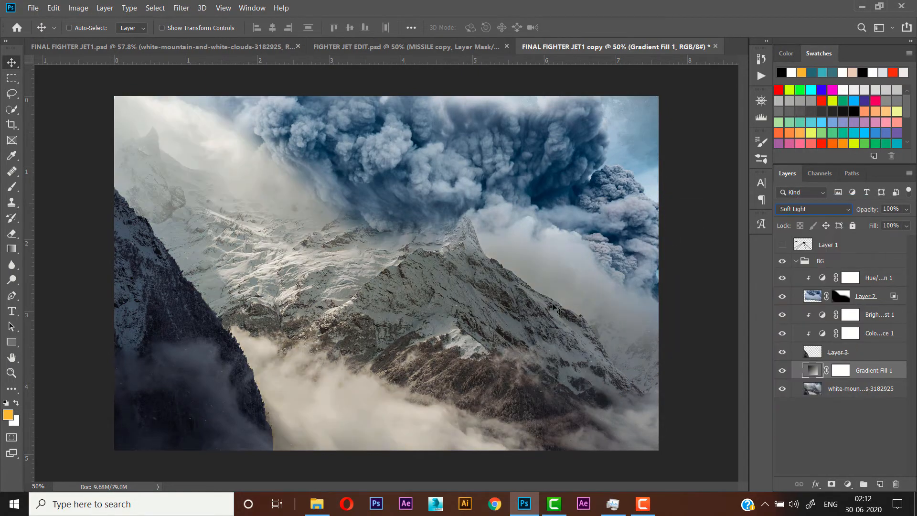
Step: Add a Photo Filter adjustment directly above the white-mountain photo, using Cooling Filter (80)
left_click(858, 393)
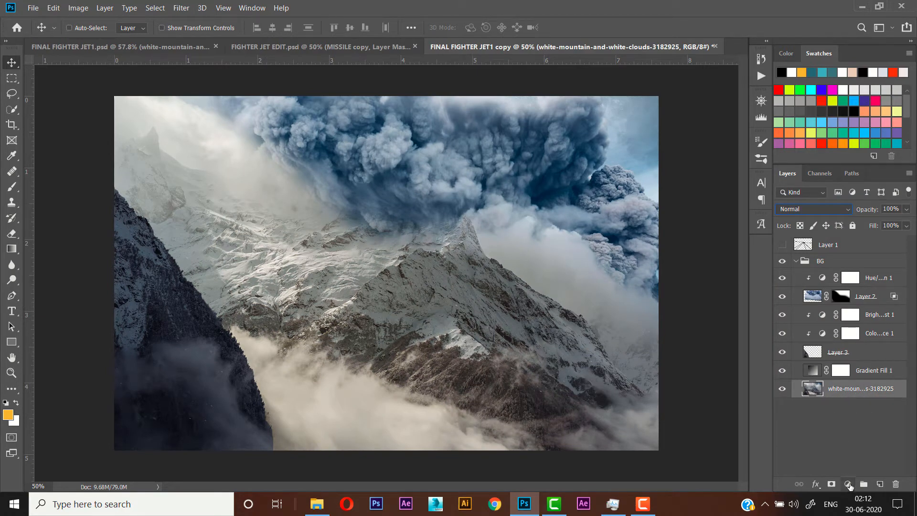
left_click(848, 483)
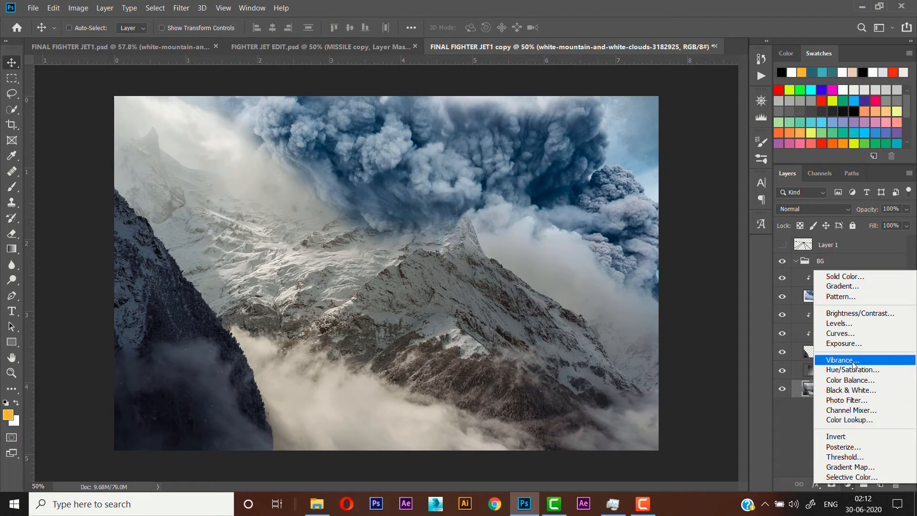
left_click(847, 400)
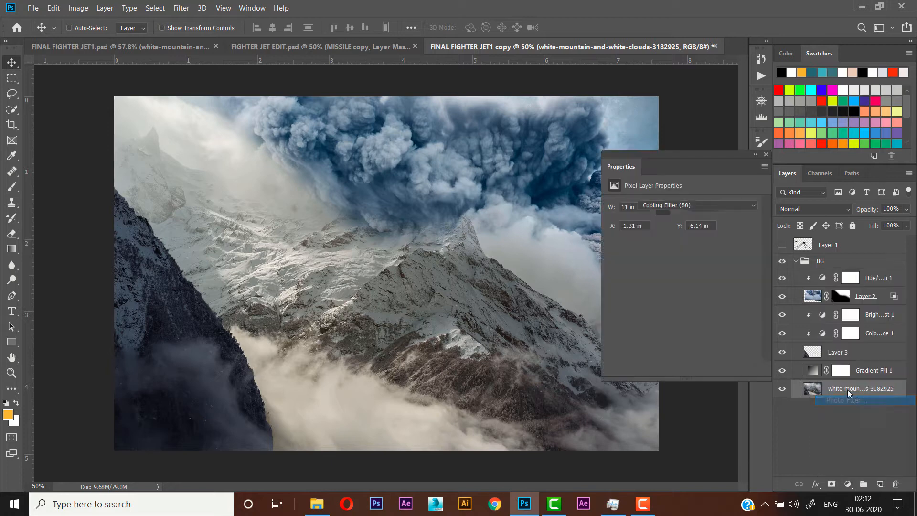
left_click(679, 206)
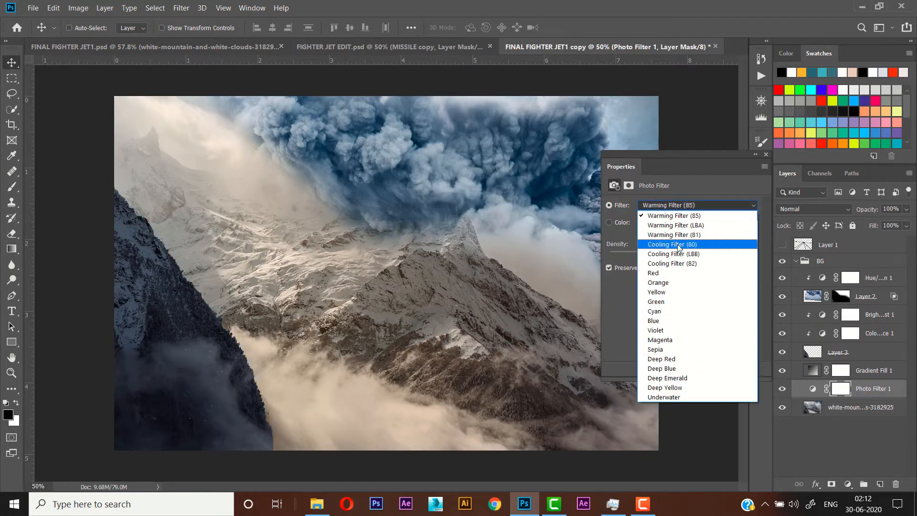
left_click(679, 245)
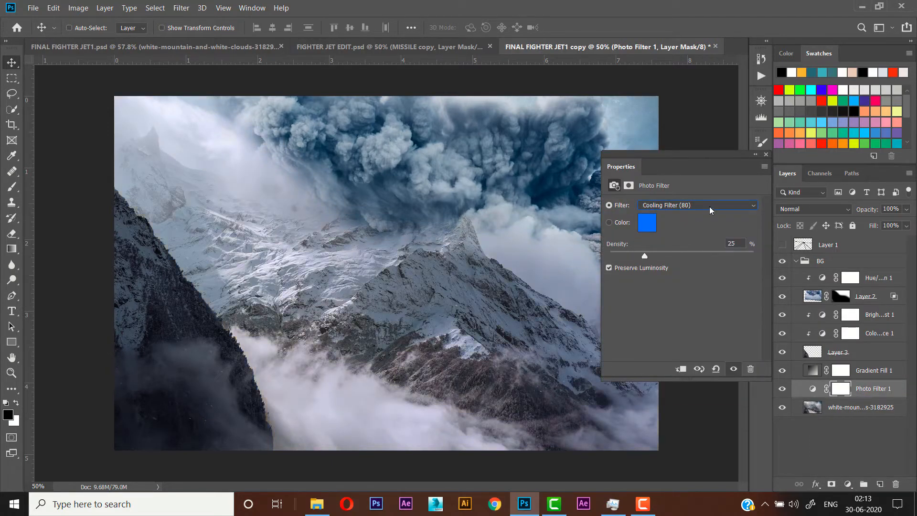
left_click(765, 154)
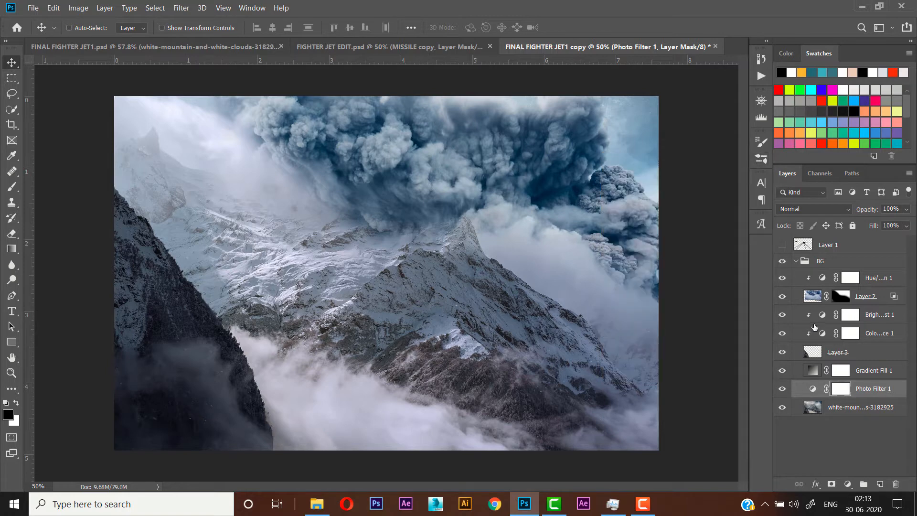
Step: Add a Color Balance adjustment directly above the white-mountain photo and fine-tune the Yellow–Blue balance of its shadows
left_click(866, 411)
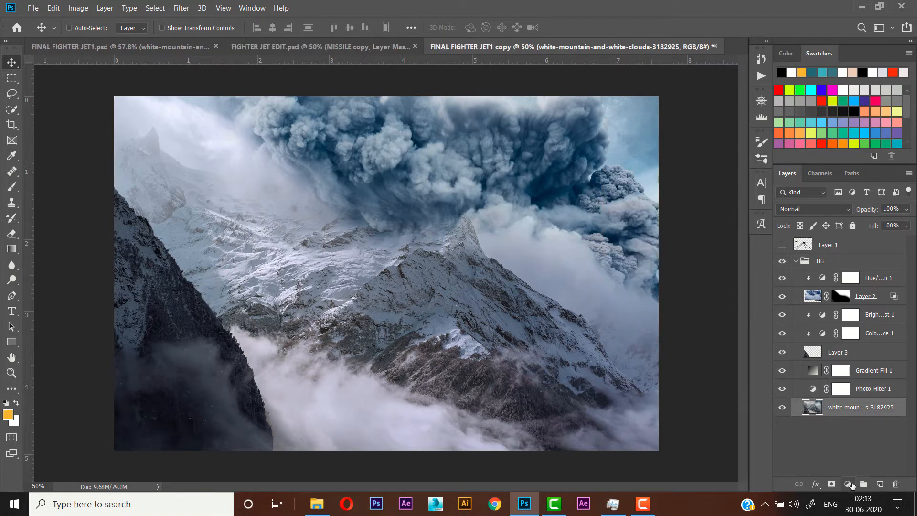
left_click(847, 484)
left_click(852, 378)
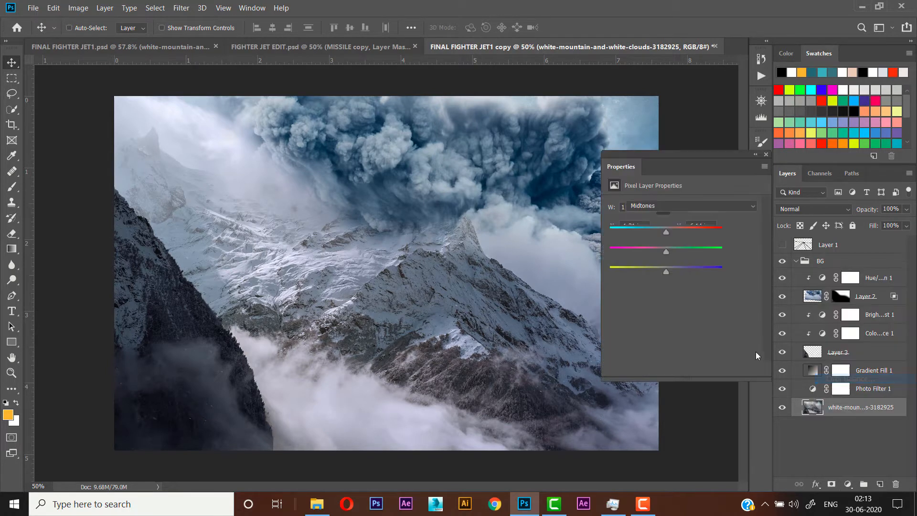
left_click(689, 208)
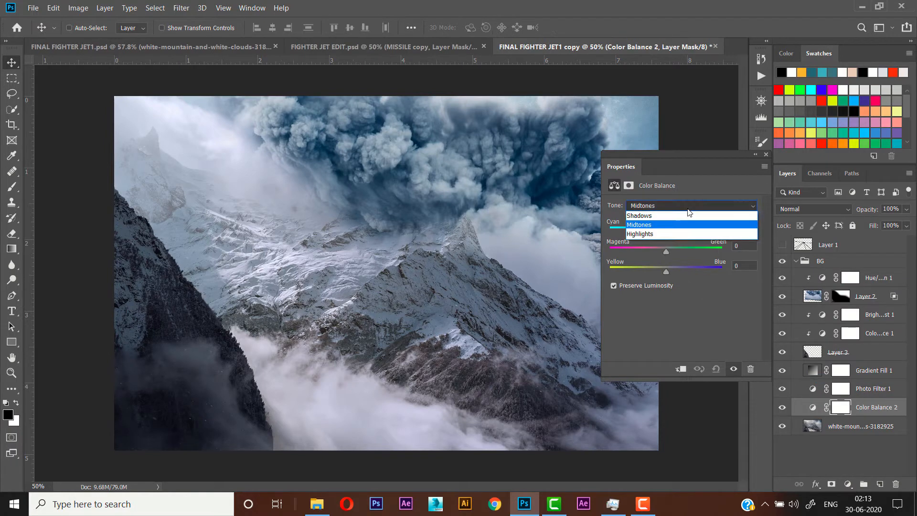
left_click(664, 214)
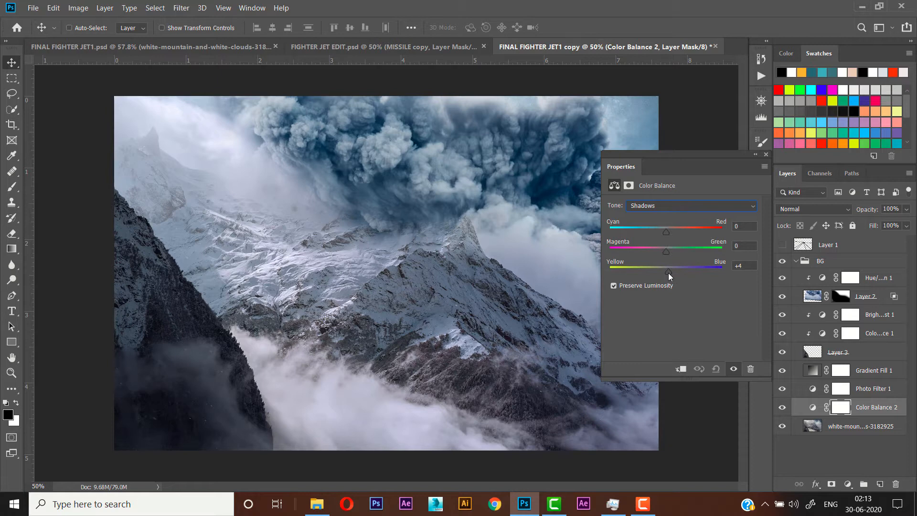
left_click_drag(667, 273, 664, 273)
left_click(766, 154)
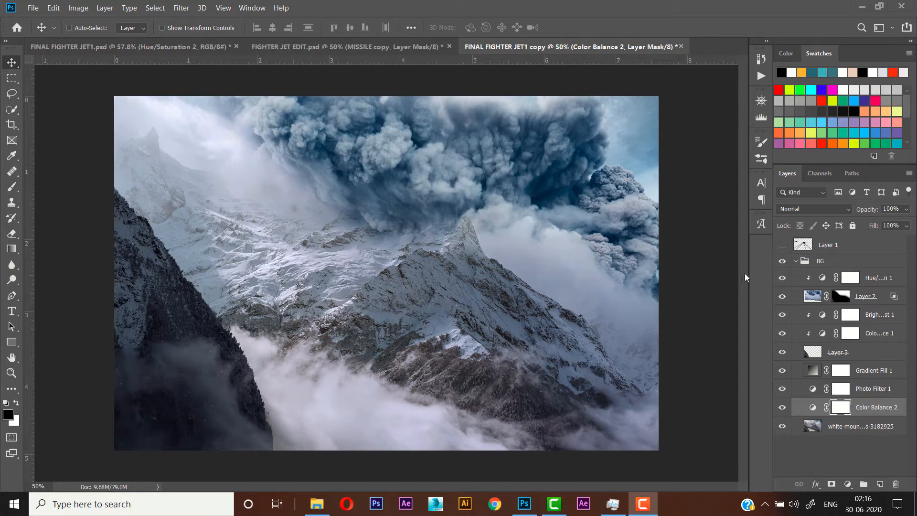
Step: Make the perspective guide lines on Layer 1 visible and keep that layer selected above the BG group
left_click(828, 262)
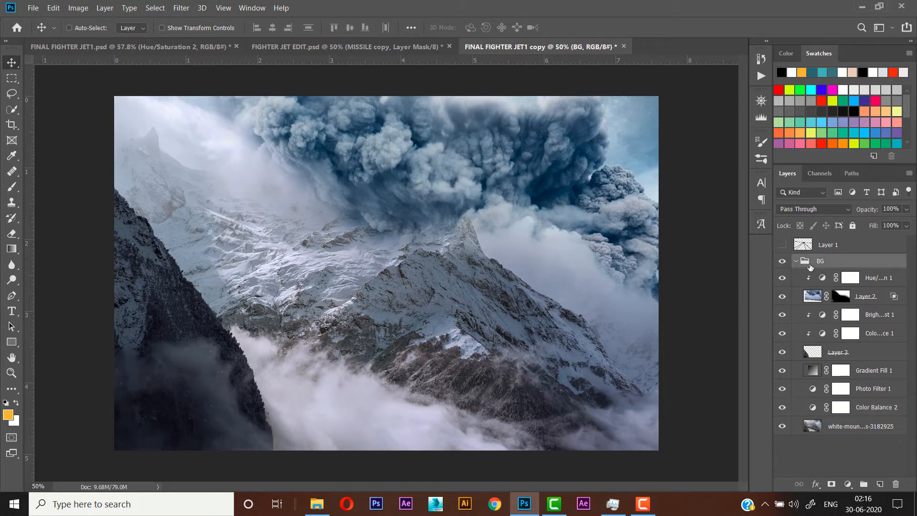
left_click(816, 248)
left_click(782, 244)
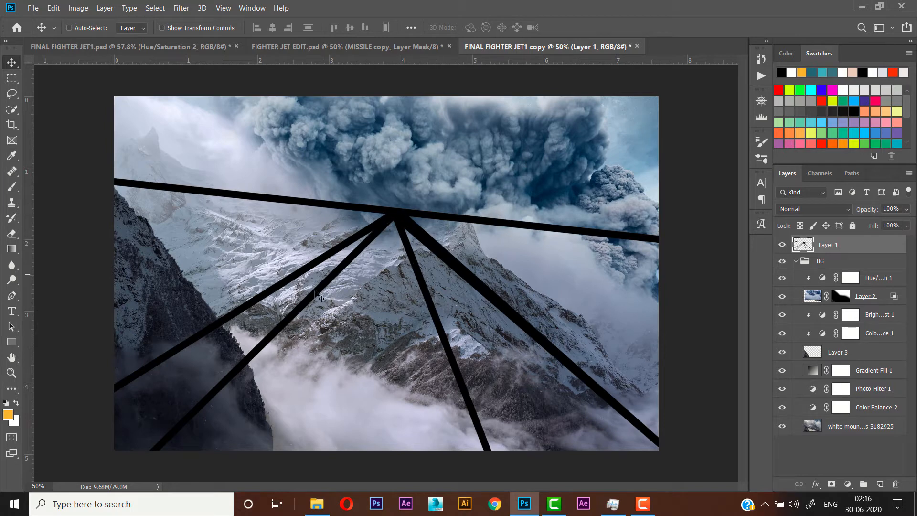
Step: Copy the large jet on Layer 2 of FIGHTER JET EDIT.psd into FINAL FIGHTER JET1 copy and place it just below the guide lines' vanishing point
left_click(345, 49)
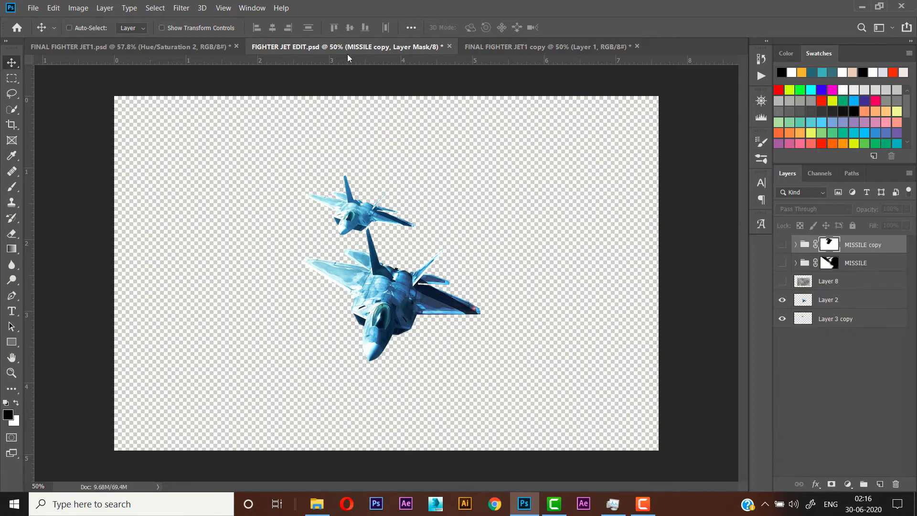
left_click_drag(347, 57, 205, 305)
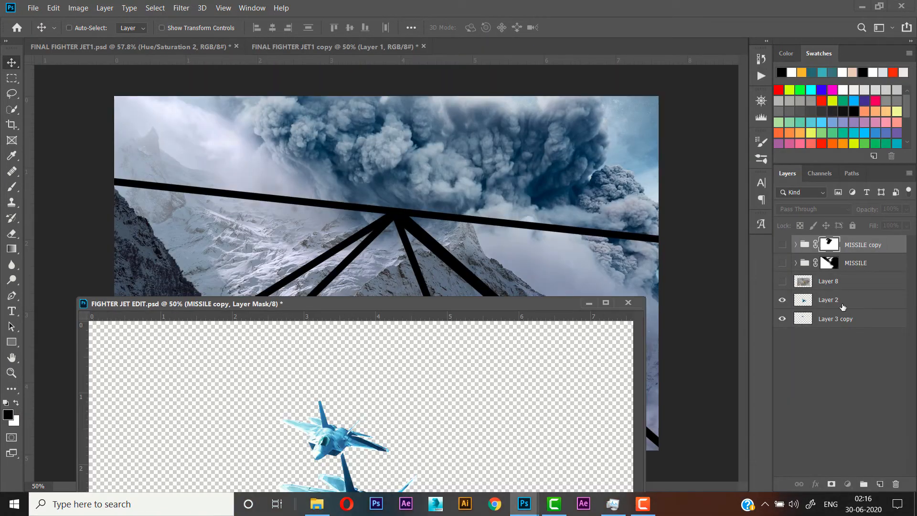
left_click(843, 306)
left_click_drag(815, 305, 440, 223)
left_click_drag(449, 302, 494, 44)
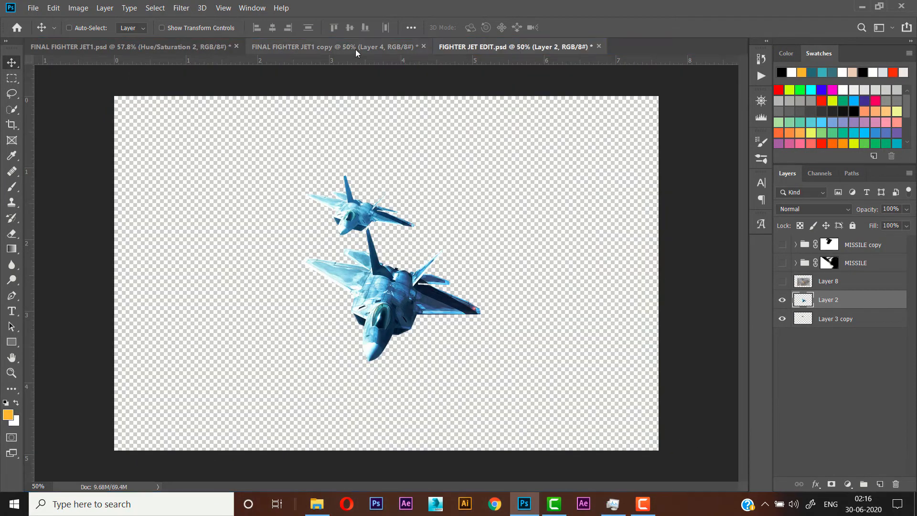
left_click(355, 50)
left_click_drag(439, 245, 379, 300)
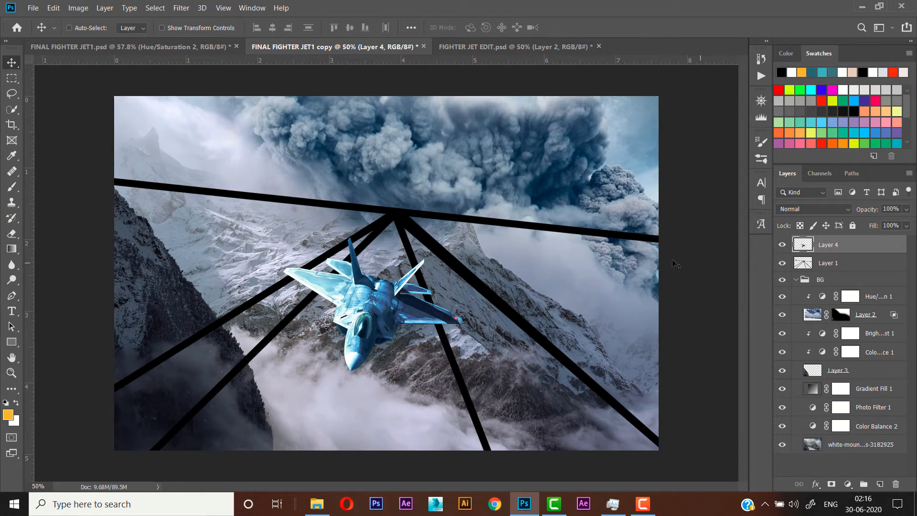
Step: Narrow the upper edge of the jet with a Perspective transform of about 4.3° to follow the guide lines
key("ctrl+t")
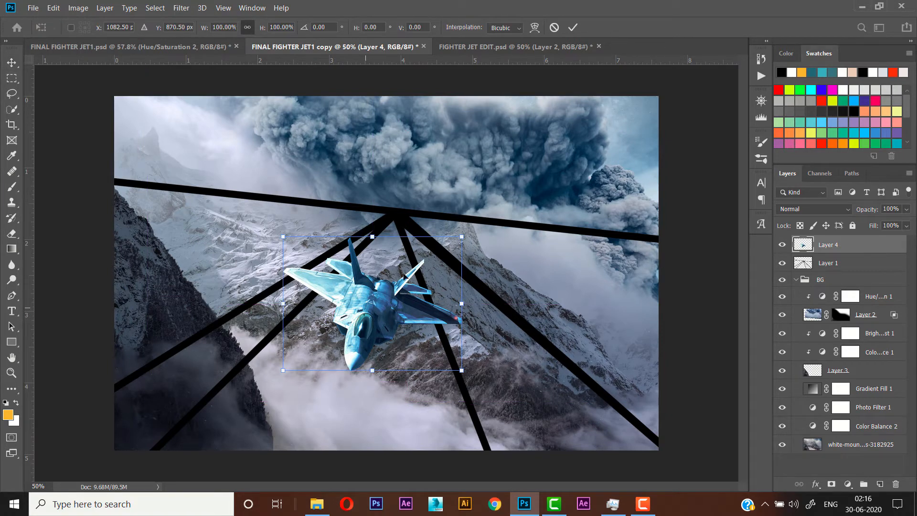
right_click(389, 308)
left_click(436, 371)
left_click_drag(284, 241, 294, 236)
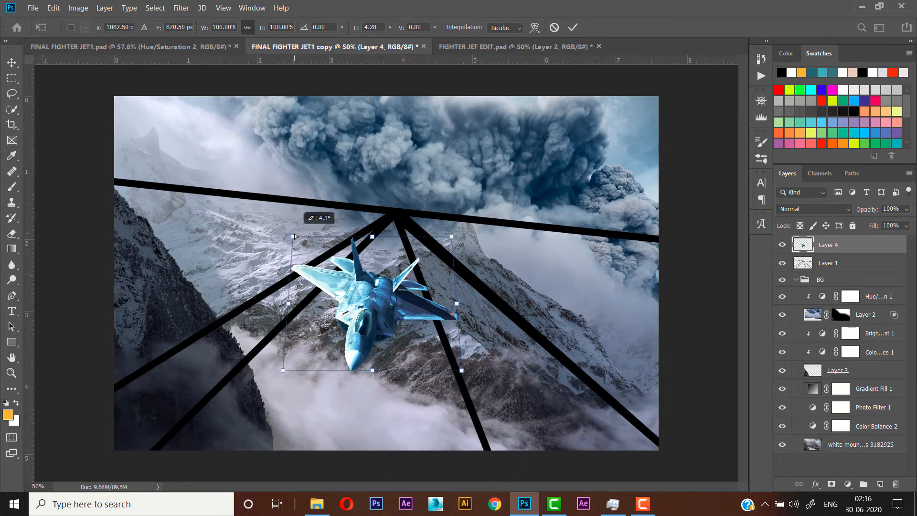
Step: Enlarge the jet to about 106% width and 107% height, with a 4° horizontal skew, and apply the transform
right_click(374, 297)
left_click(381, 320)
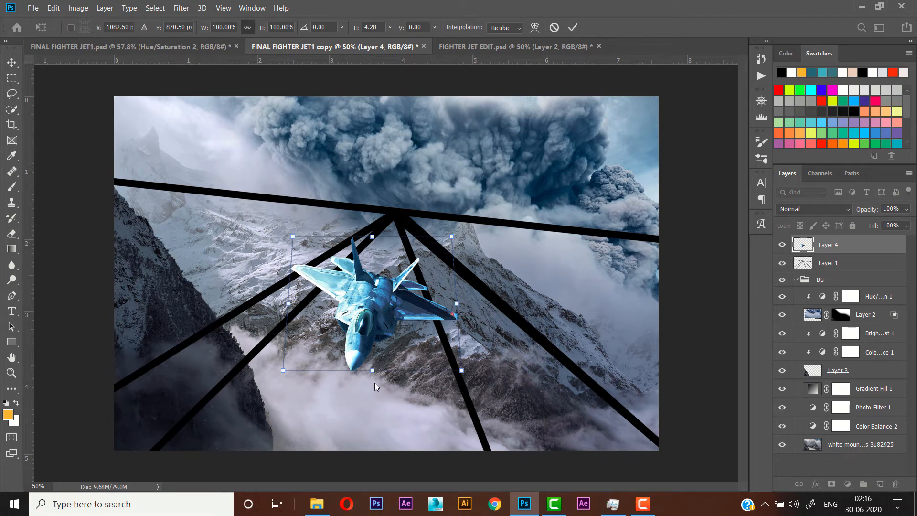
right_click(372, 373)
left_click(368, 371)
left_click_drag(372, 370, 375, 380)
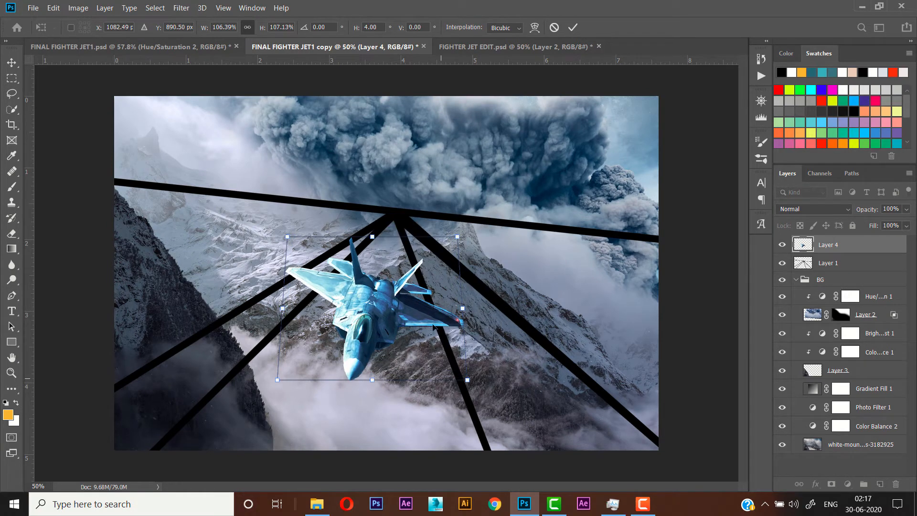
right_click(424, 316)
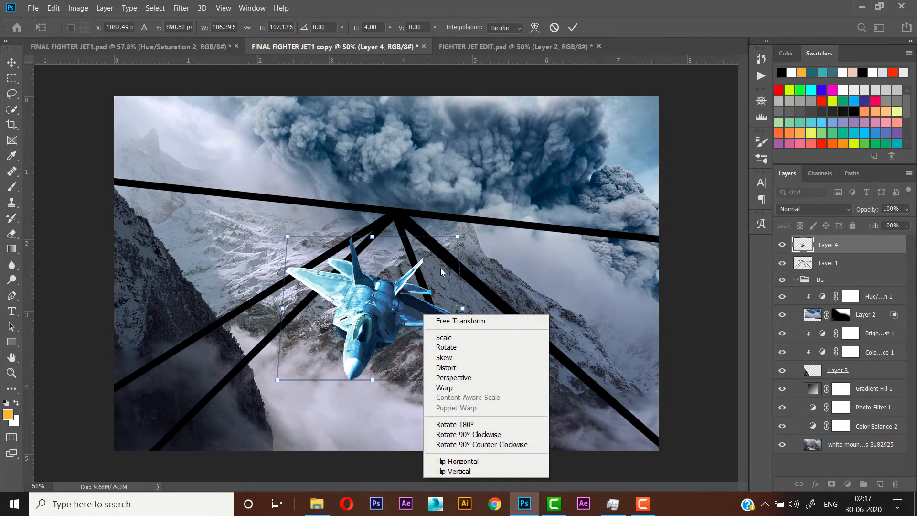
left_click(458, 380)
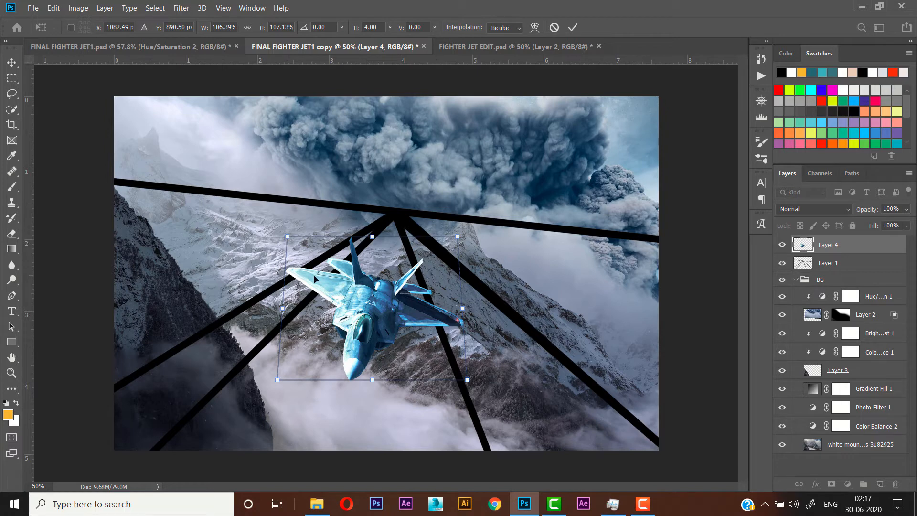
right_click(313, 278)
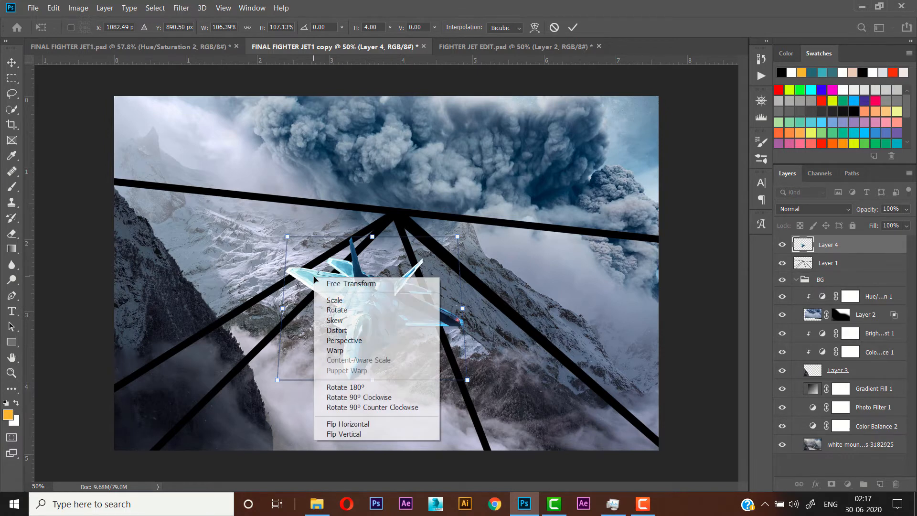
left_click(346, 283)
key("Return")
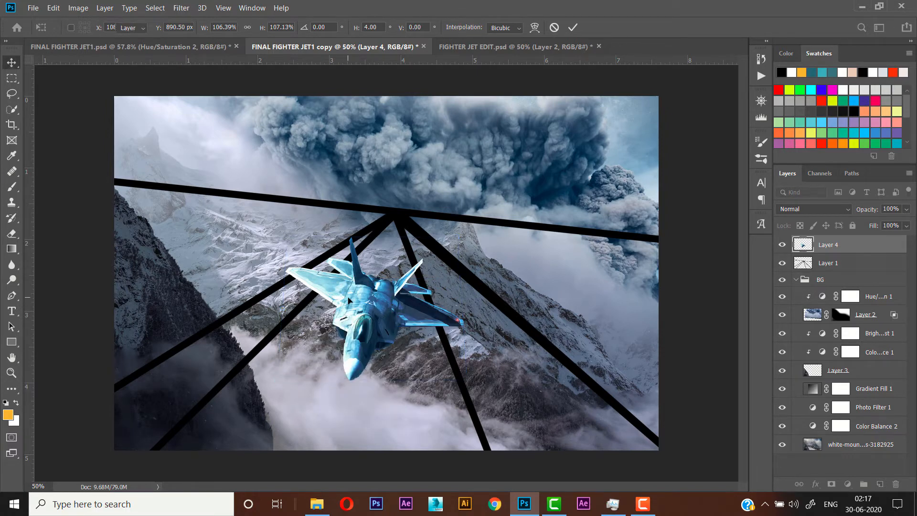
Step: Narrow the upper edge of the jet on Layer 4 again with a 4° Perspective transform, shift it slightly down and right, and apply
key("ctrl+t")
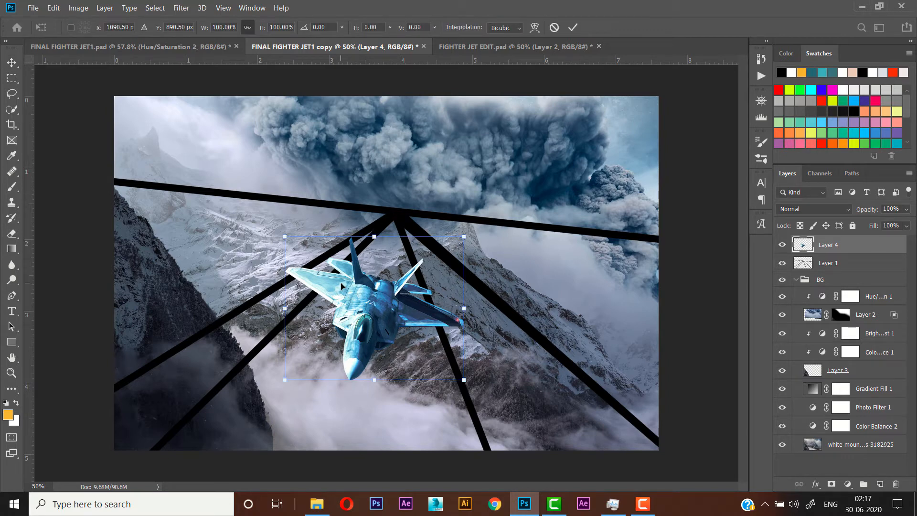
right_click(341, 286)
left_click(368, 347)
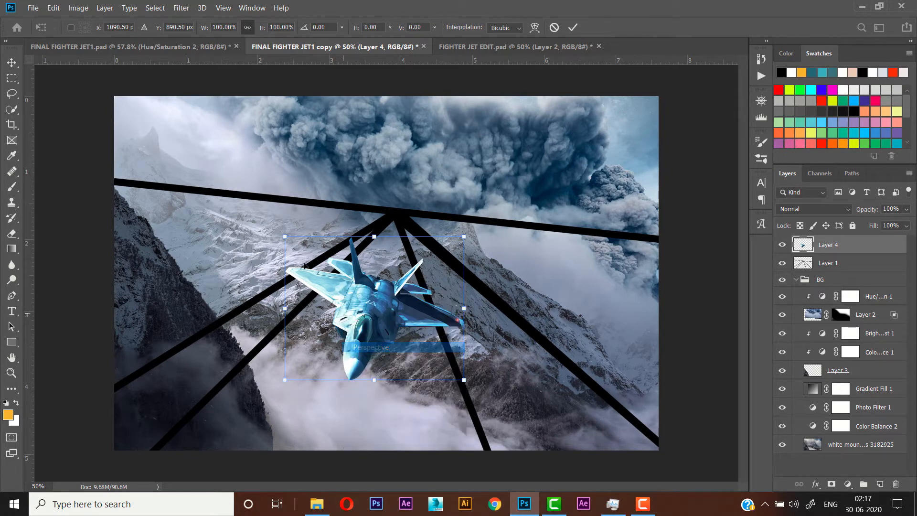
left_click_drag(285, 241, 295, 237)
left_click_drag(376, 308, 375, 312)
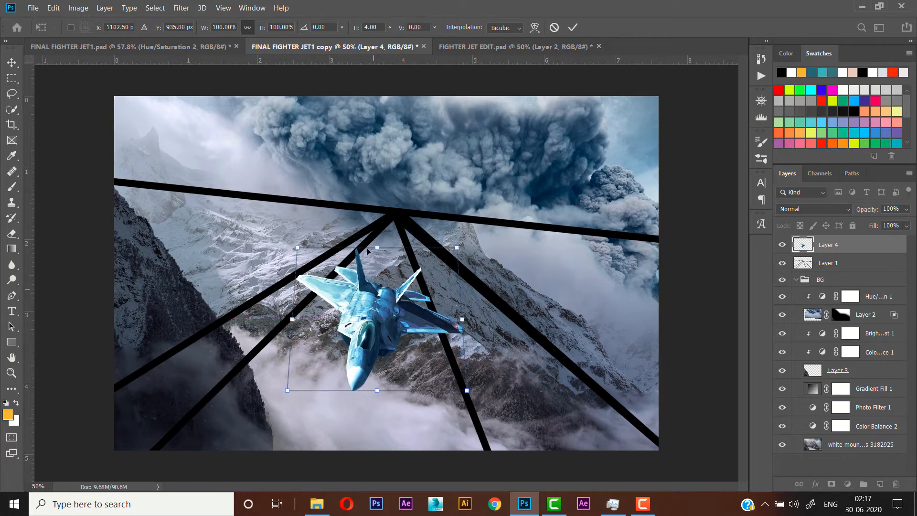
left_click(573, 27)
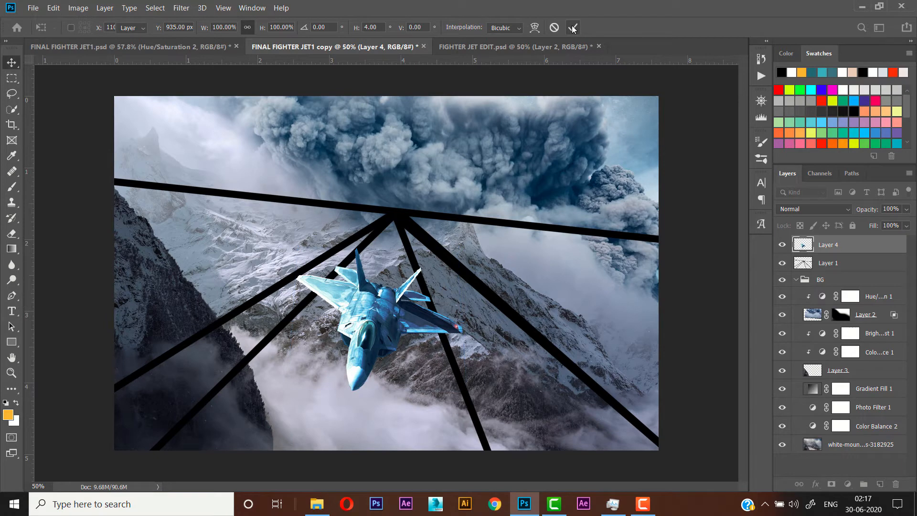
Step: Copy the small jet on Layer 3 copy of FIGHTER JET EDIT.psd into FINAL FIGHTER JET1 copy, above Layer 4
left_click(558, 47)
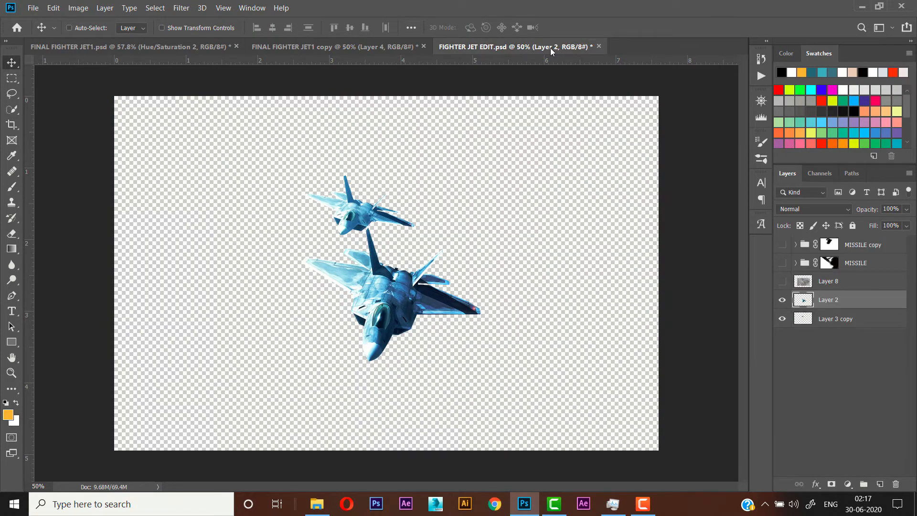
left_click_drag(550, 48, 516, 310)
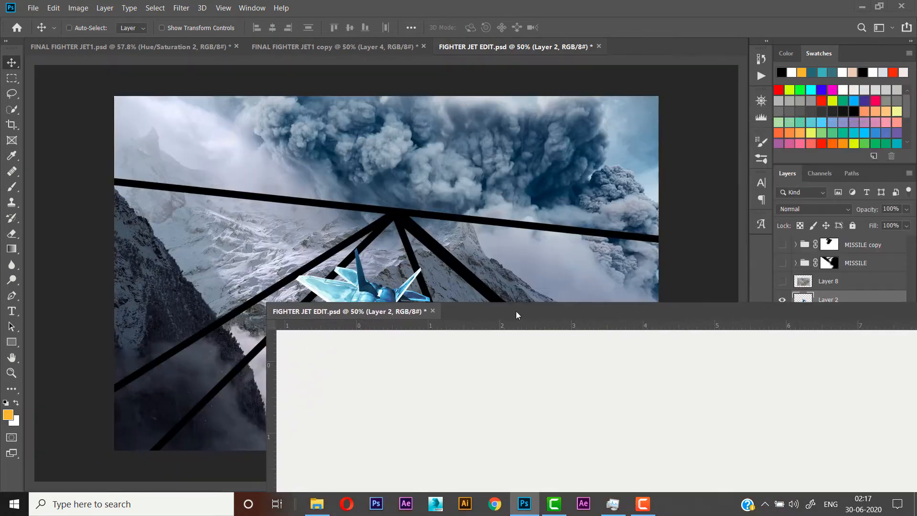
left_click_drag(686, 316, 630, 343)
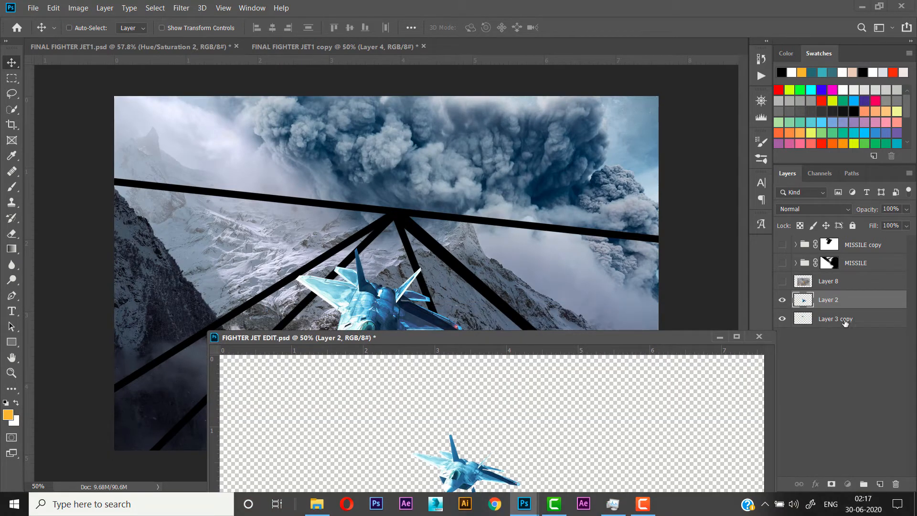
left_click_drag(846, 323, 401, 225)
left_click_drag(449, 337, 488, 49)
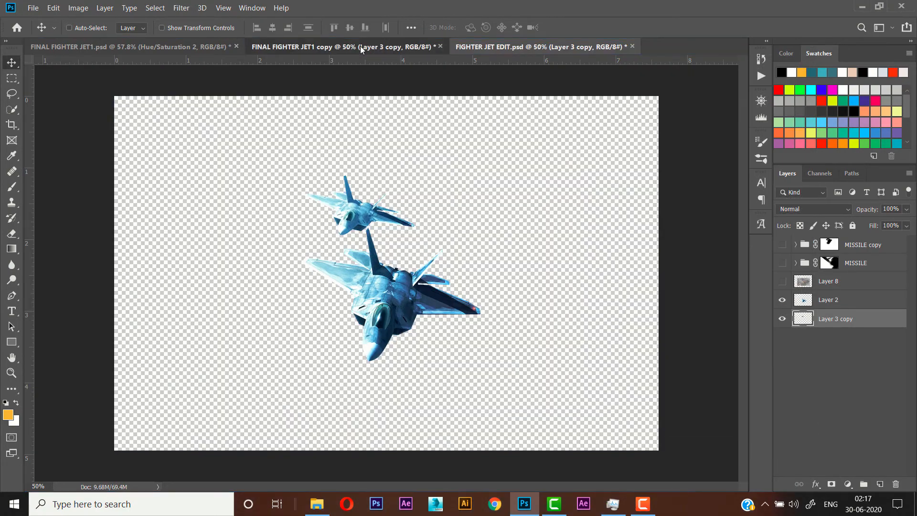
left_click(360, 47)
Step: Place the small jet just above the large one beside the vanishing point, and move the large jet slightly down and left
left_click_drag(393, 225, 335, 233)
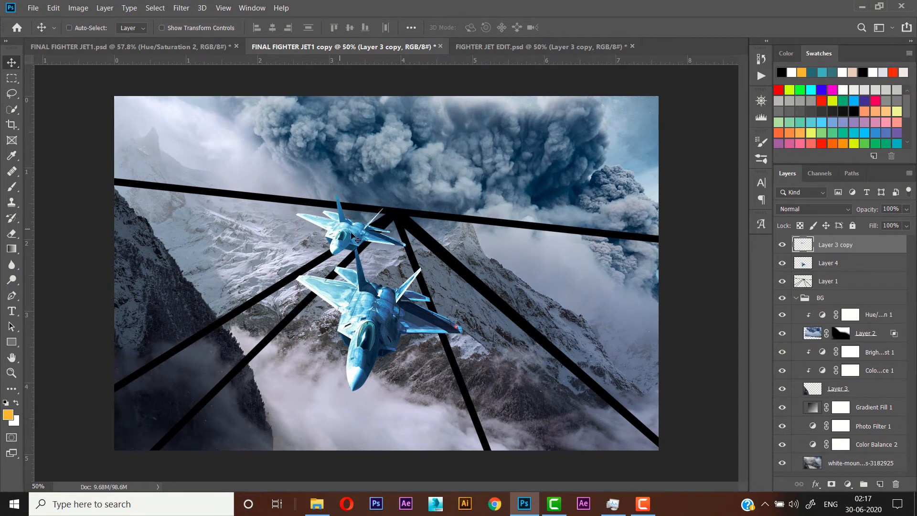
left_click(789, 270)
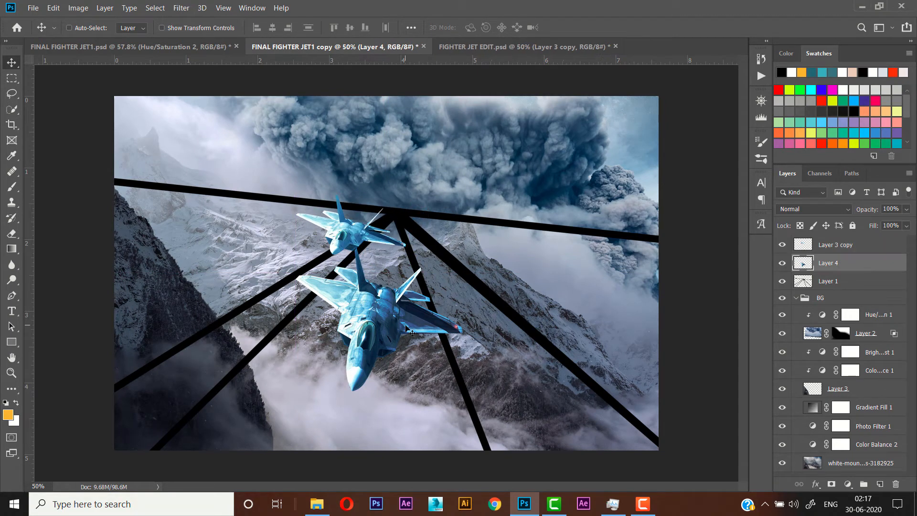
left_click_drag(406, 327, 399, 336)
Step: Rotate the small jet on Layer 3 copy by about 2.2° and nudge it right and slightly down, beneath the horizon guide line
left_click(829, 246)
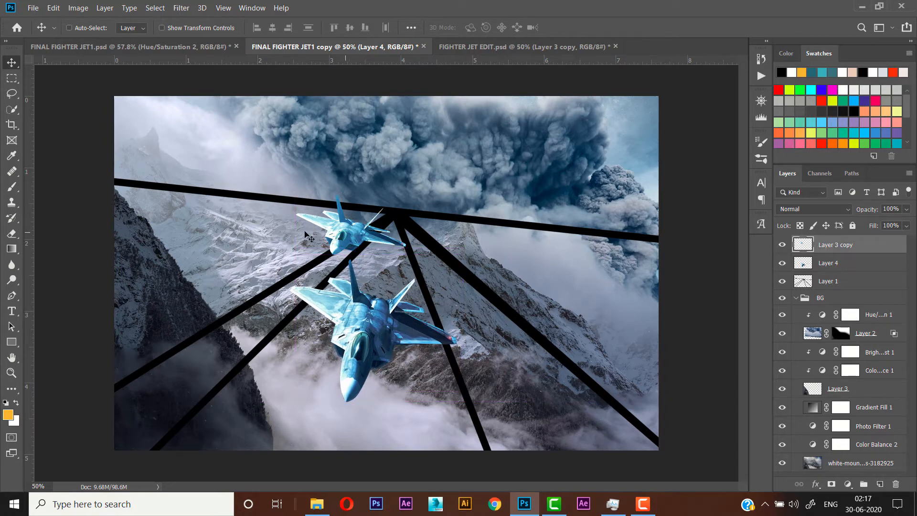
key("ctrl+t")
mouse_move(356, 232)
left_mouse_down()
mouse_move(369, 229)
mouse_move(360, 223)
left_mouse_up()
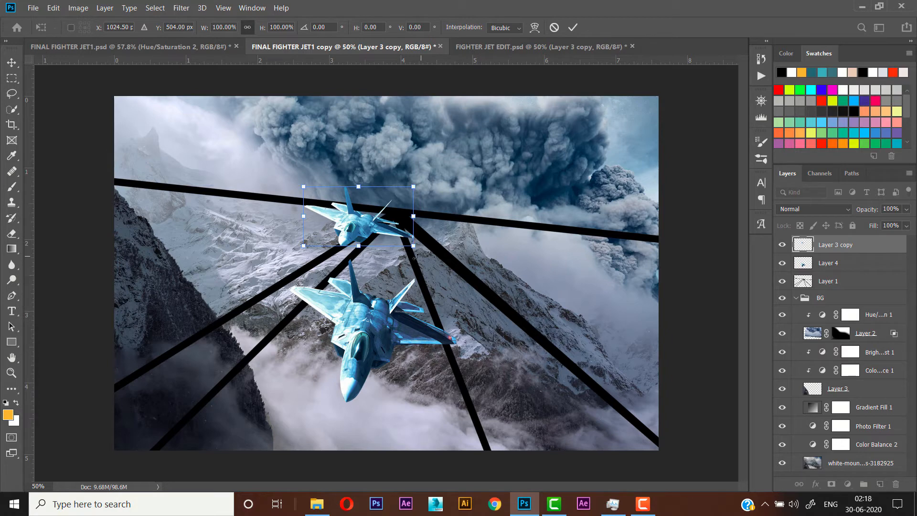
left_click_drag(415, 257, 383, 234)
key("shift+Right")
key("shift+Right")
key("shift+Right")
key("shift+Right")
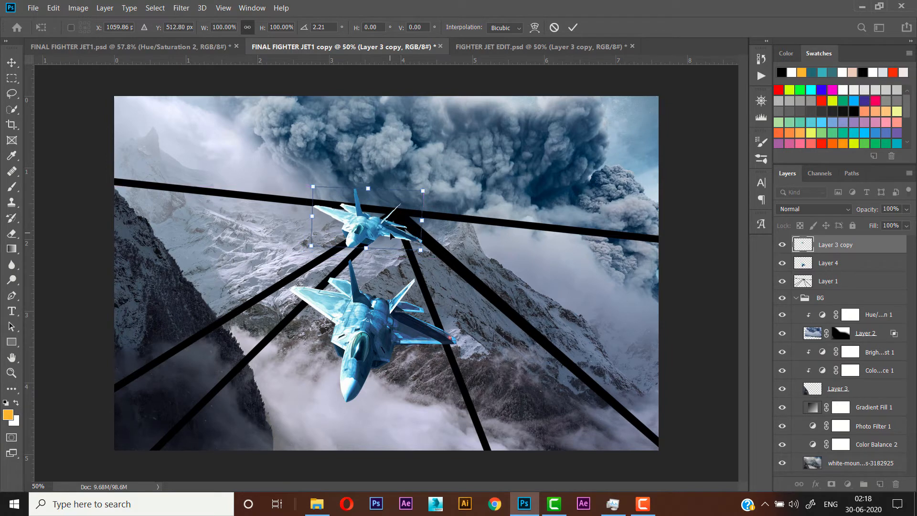
key("Return")
key("Down")
key("Down")
key("Down")
key("Down")
key("Down")
key("Down")
key("Down")
key("Down")
key("Down")
key("Down")
key("Down")
key("Down")
key("Down")
key("Down")
key("Down")
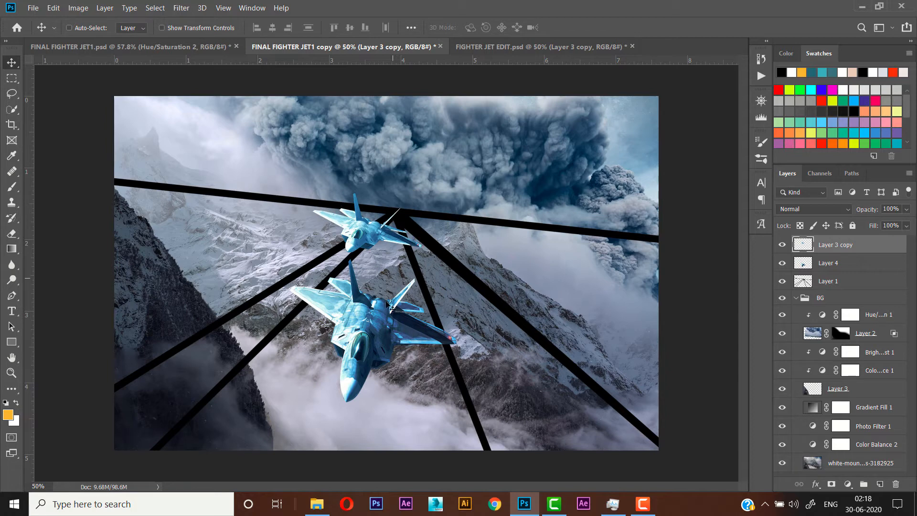
Step: Move the large jet on Layer 4 slightly right to line up with the small jet, and hide the guide lines on Layer 1
left_click(833, 265)
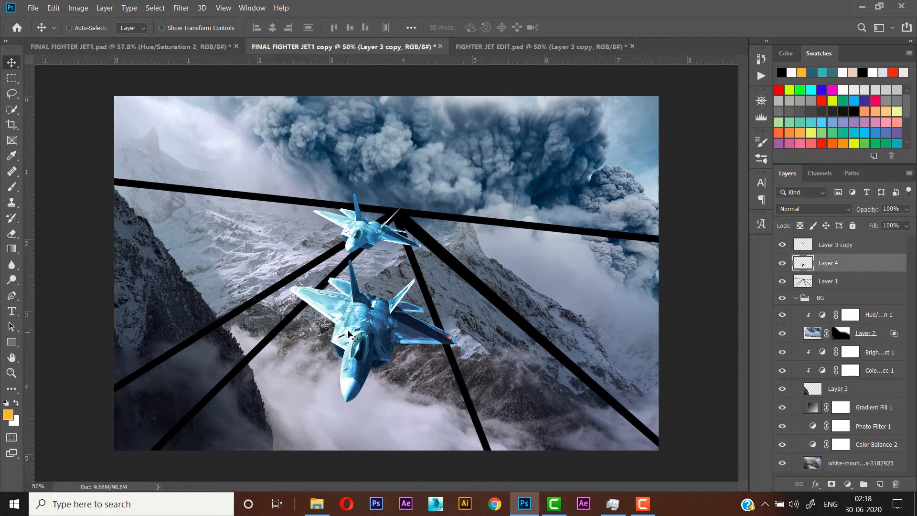
left_click_drag(354, 331, 355, 336)
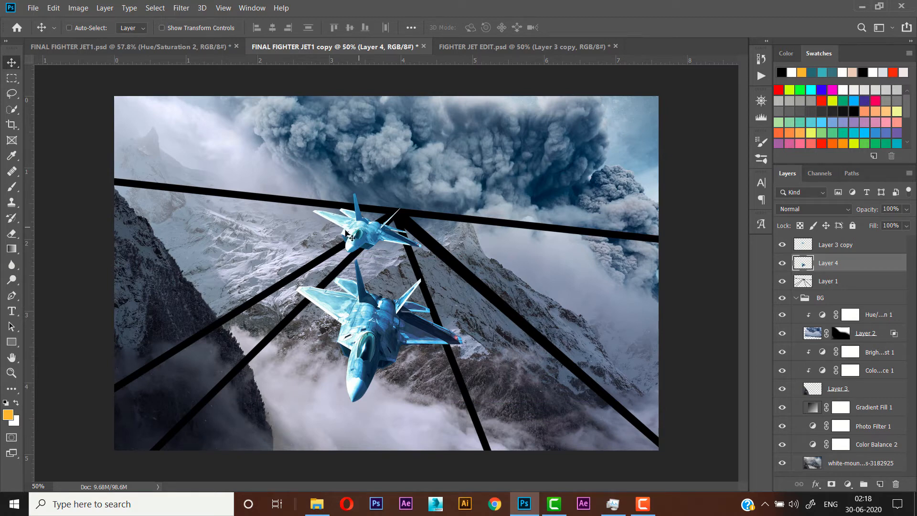
left_click(783, 285)
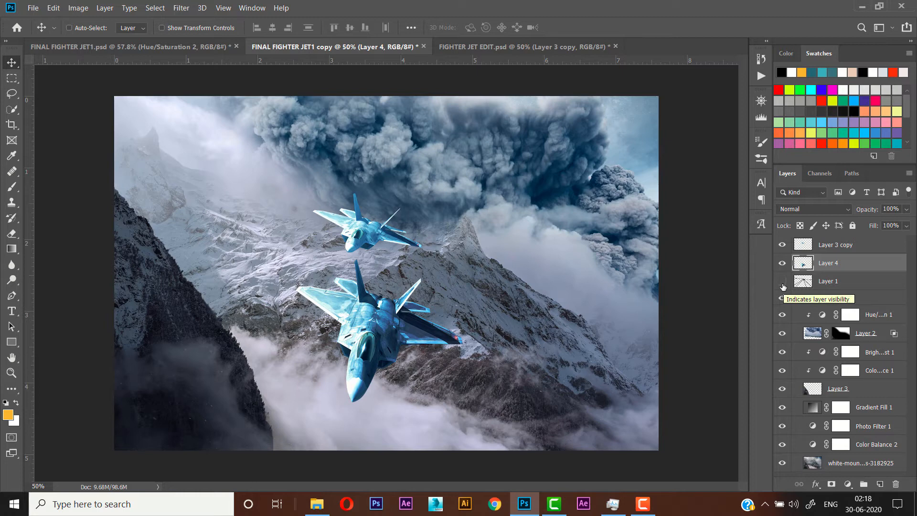
left_click(783, 285)
left_click(783, 285)
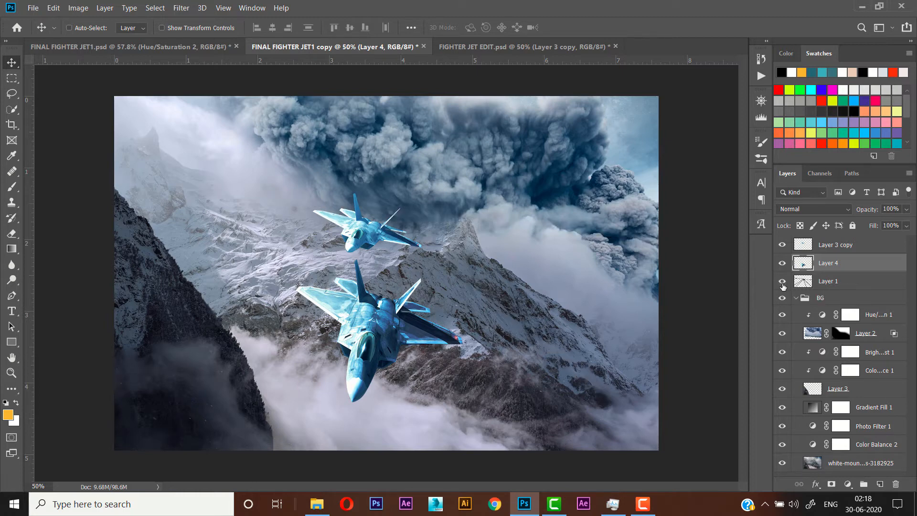
left_click(784, 285)
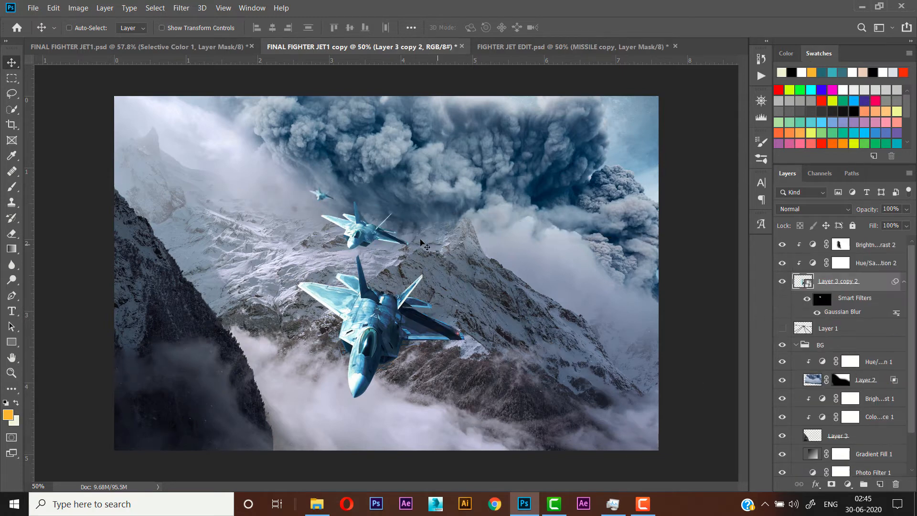
Step: Scale down the jets on Layer 3 copy 2 together with their two clipped adjustment layers and move them slightly up and right
left_click(868, 247, "ctrl")
key("ctrl+t")
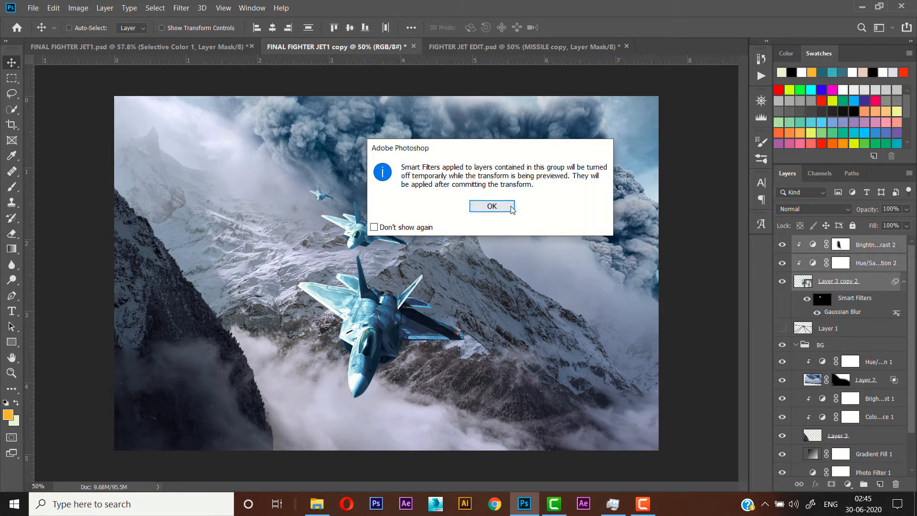
left_click(492, 206)
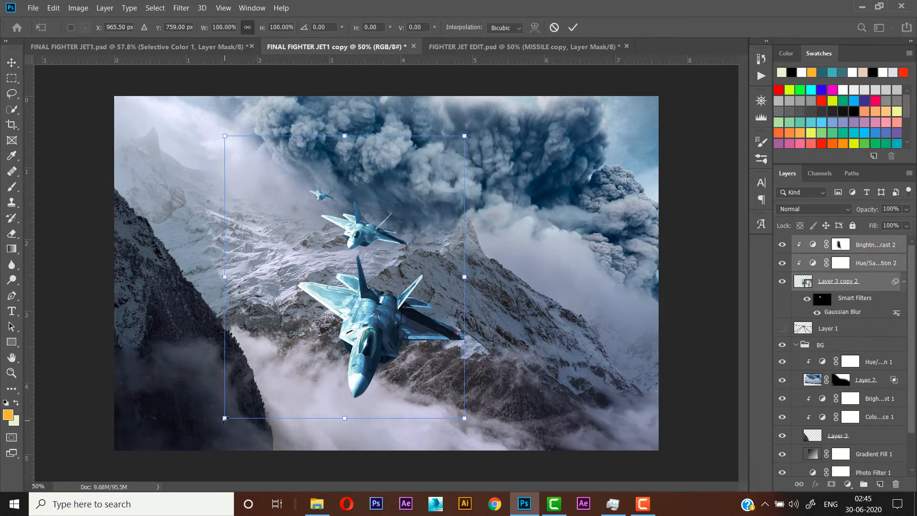
left_click_drag(225, 419, 237, 407)
left_click_drag(242, 404, 251, 403)
key("Return")
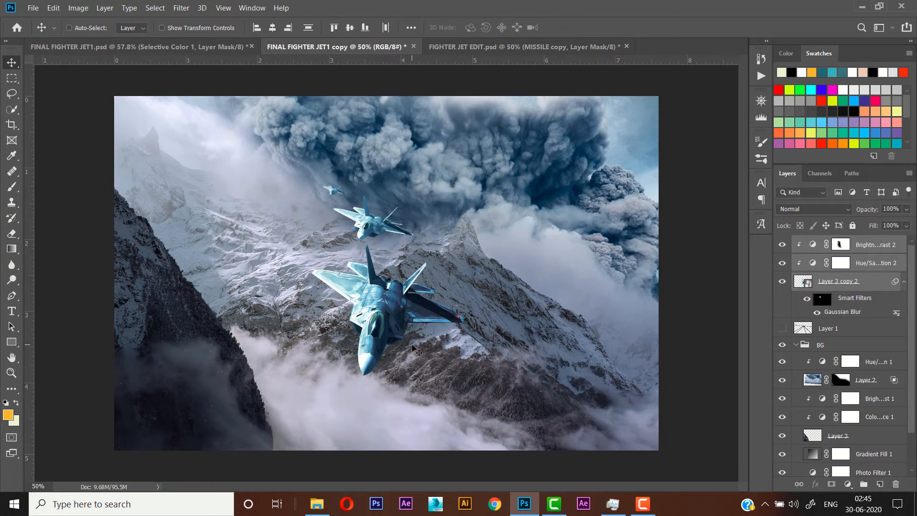
Step: Add a Selective Color adjustment layer above Brightness/Contrast 2, set the Neutrals' Cyan to +17%, and fine-tune the remaining Neutrals values
left_click(870, 247)
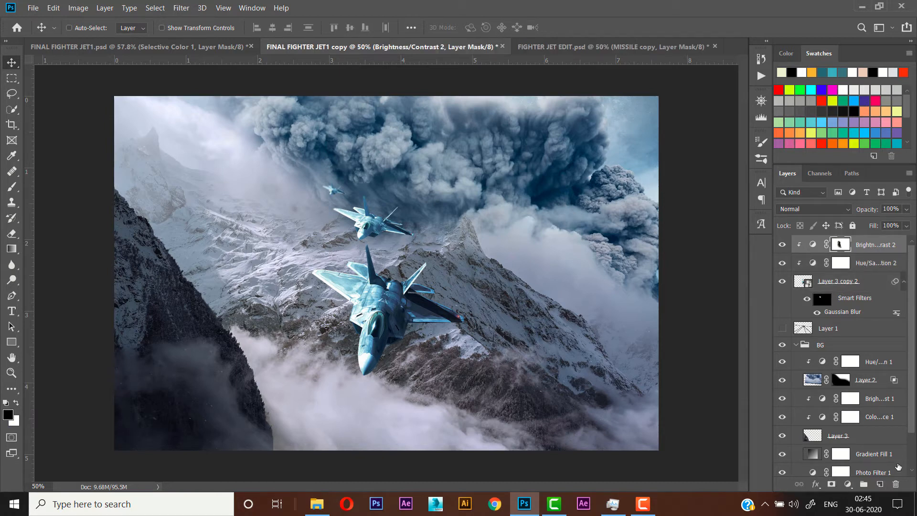
left_click(847, 484)
left_click(871, 473)
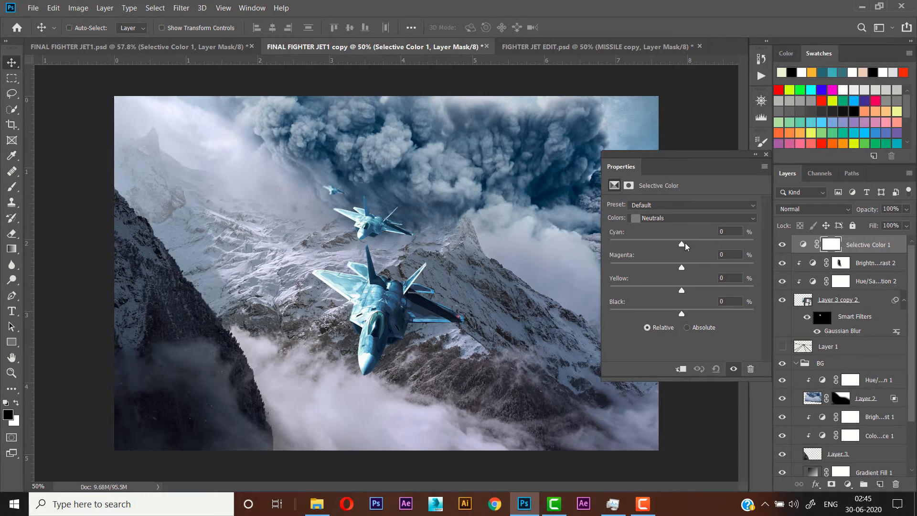
left_click_drag(684, 243, 694, 244)
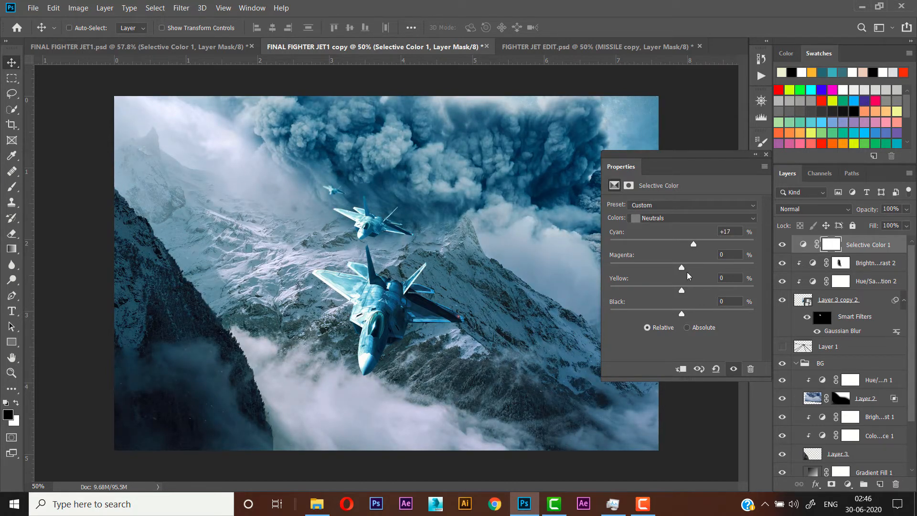
left_click_drag(682, 268, 685, 318)
left_click(766, 155)
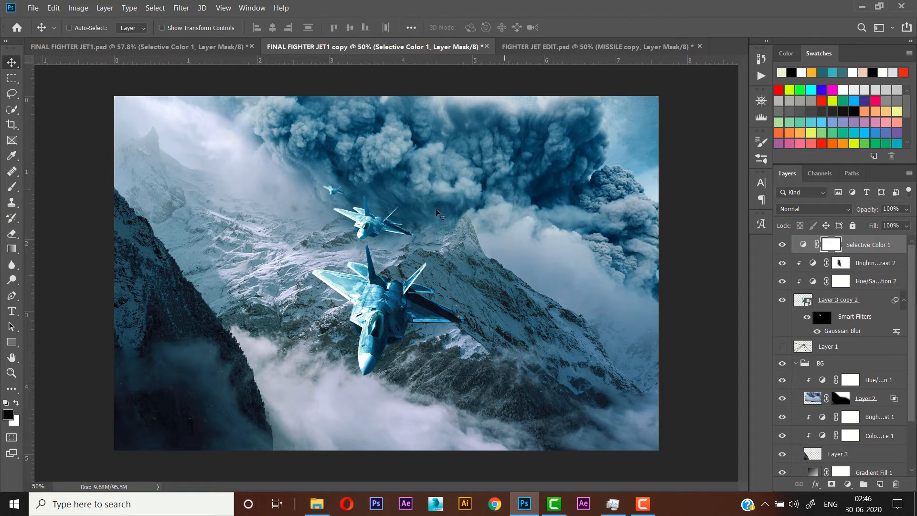
Step: Show the MISSILE group in FIGHTER JET EDIT.psd, copy it into FINAL FIGHTER JET1 copy, and place the missiles right of the middle jet
left_click(529, 48)
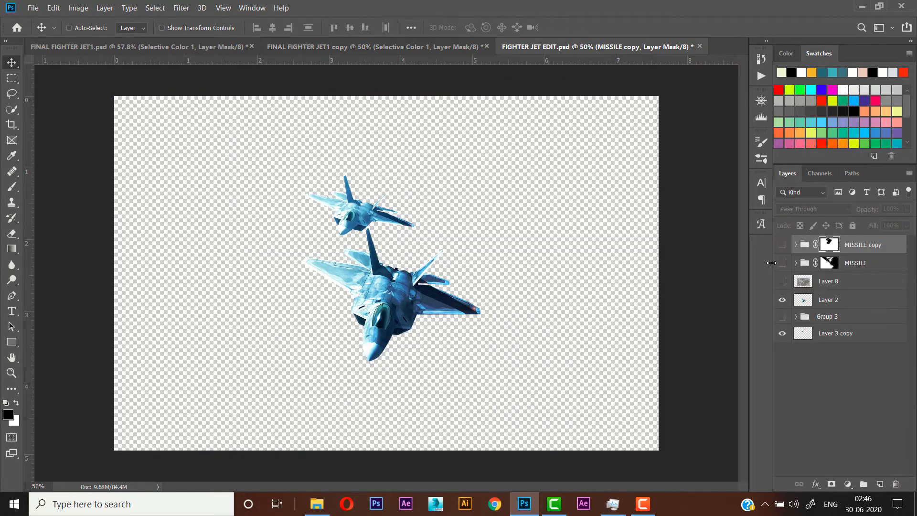
left_click(873, 265)
left_click(782, 263)
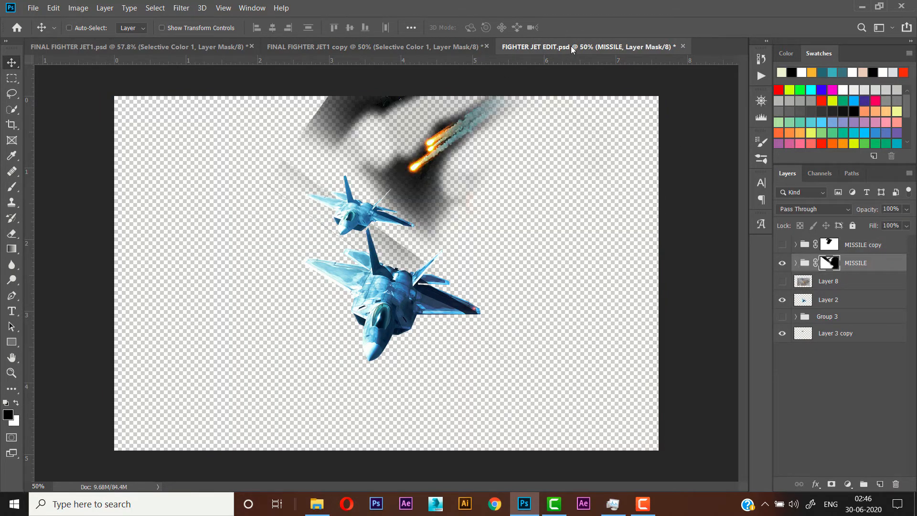
left_click_drag(574, 47, 412, 353)
left_click_drag(855, 263, 532, 186)
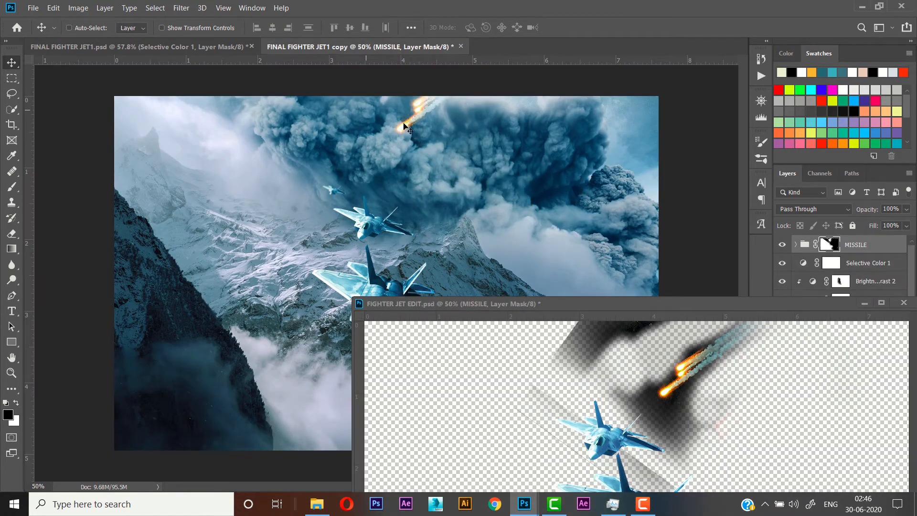
left_click_drag(464, 118, 497, 195)
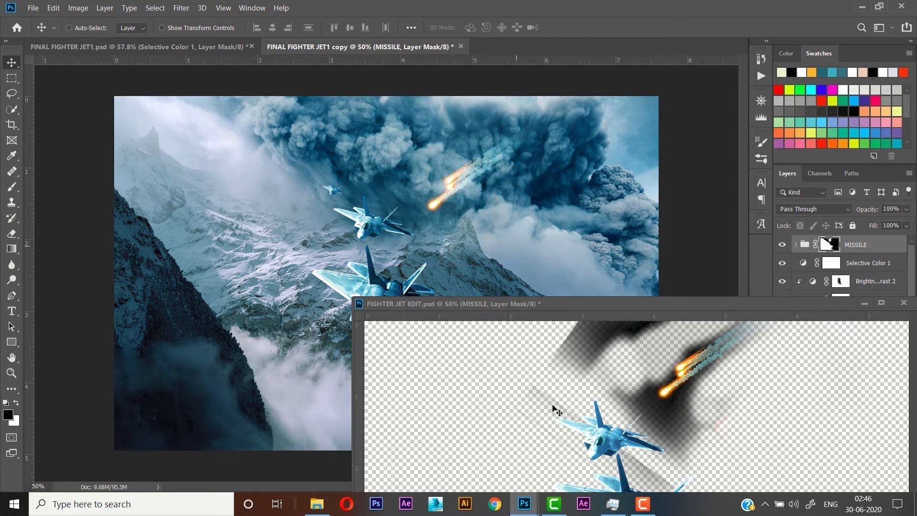
Step: Copy the MISSILE copy group into FINAL FIGHTER JET1 copy, make it visible, and place its missiles between the smallest jet and the first missiles
left_click_drag(711, 306, 651, 307)
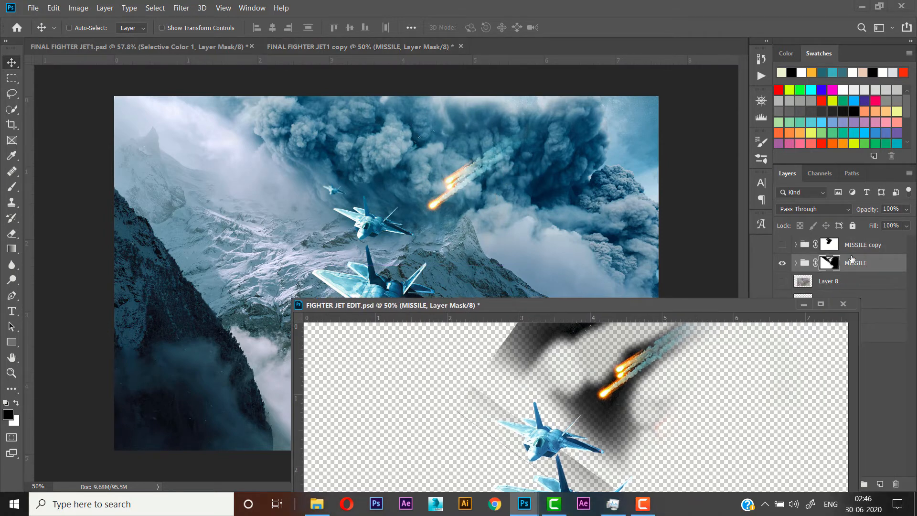
left_click_drag(855, 245, 498, 174)
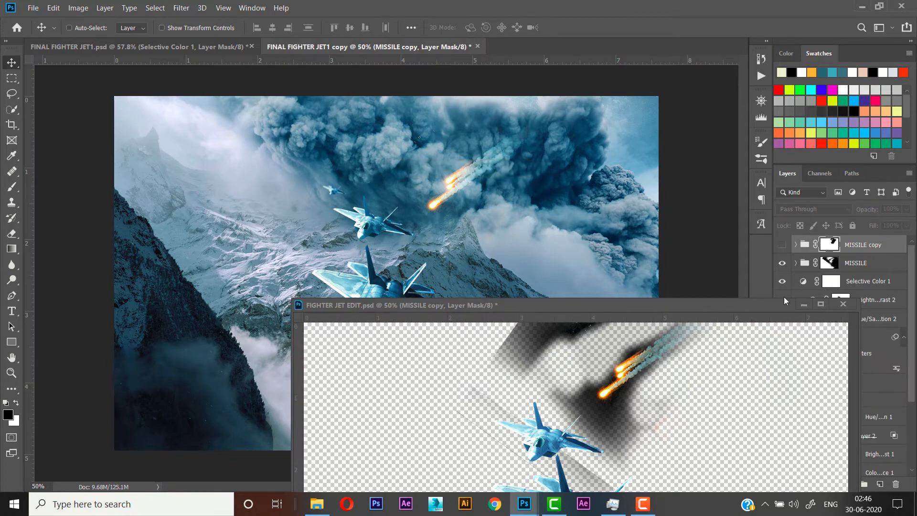
left_click_drag(666, 302, 423, 41)
left_click(423, 42)
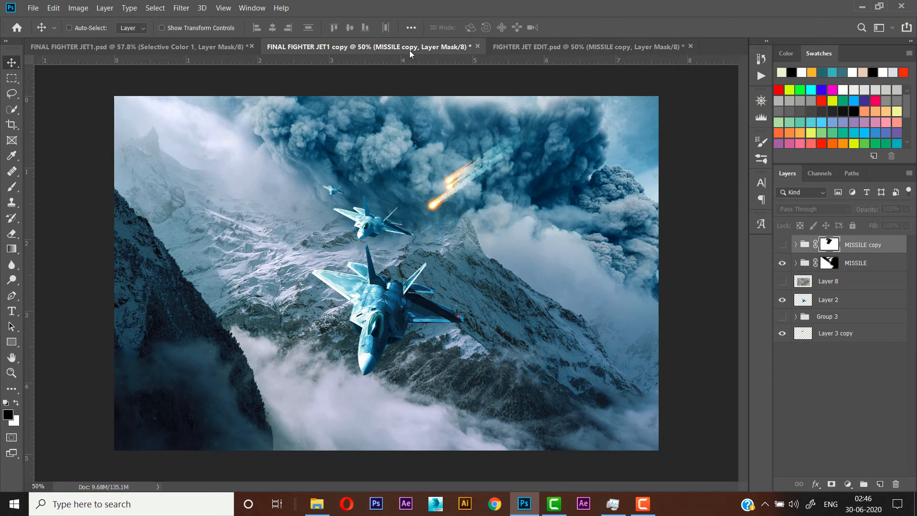
left_click(781, 245)
left_click_drag(470, 141, 388, 182)
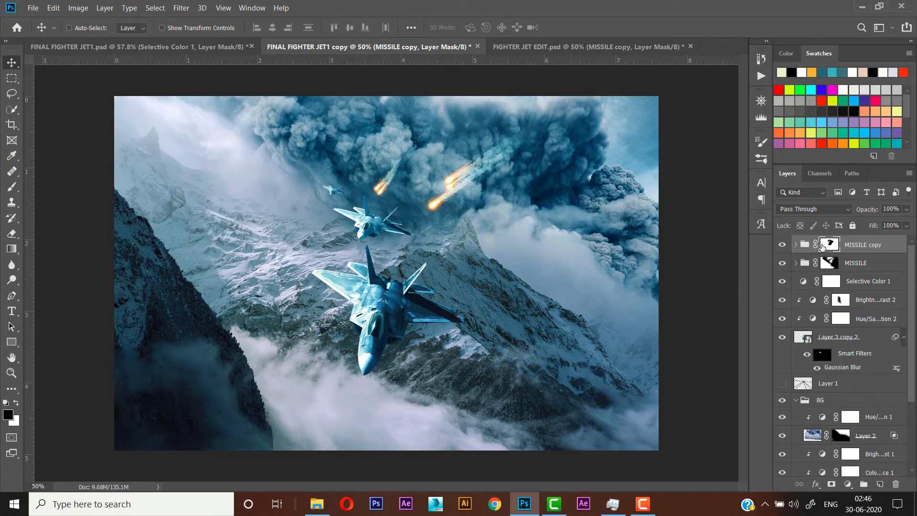
Step: Touch up the MISSILE group's layer mask with the Brush tool and reselect the MISSILE copy group
key("b")
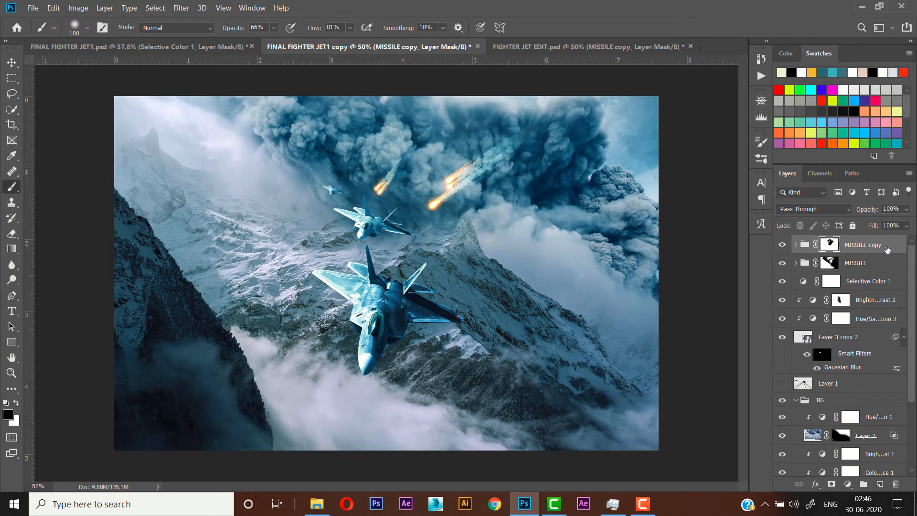
left_click(830, 262)
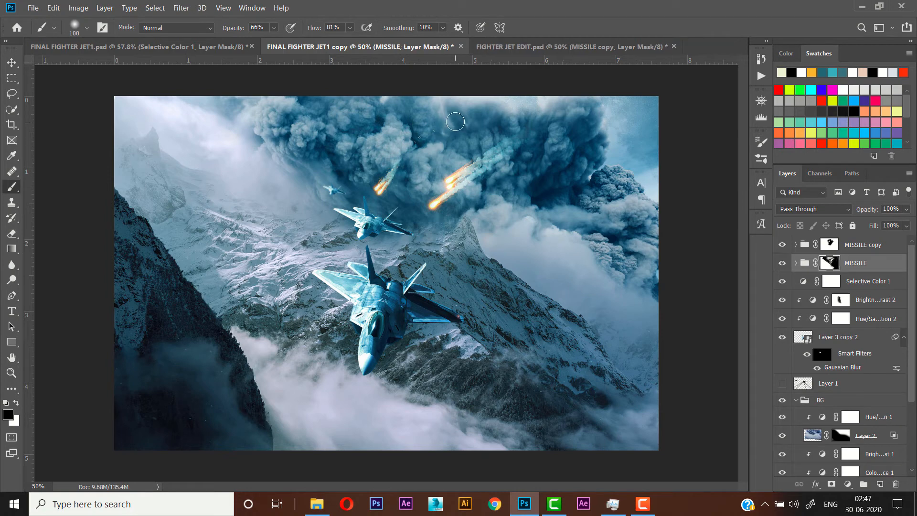
left_click(865, 251)
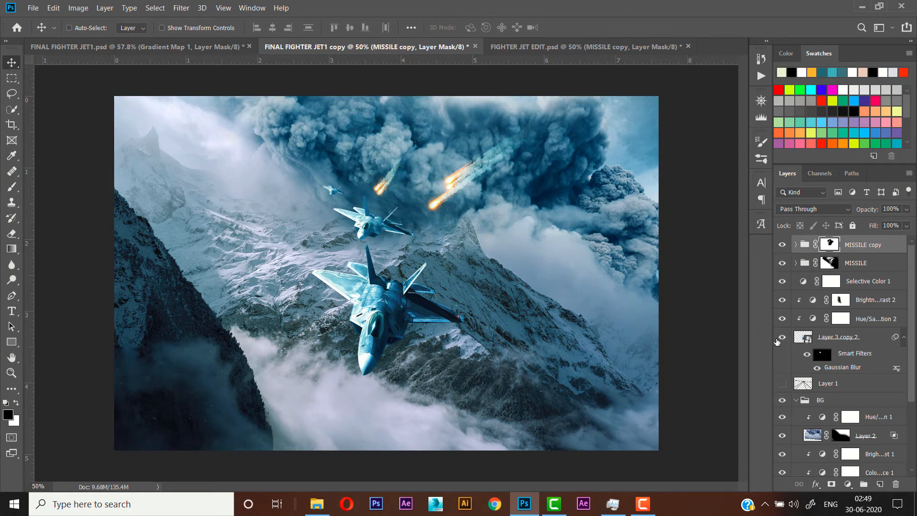
Step: Add a Gradient Map adjustment layer above MISSILE copy, replace the gradients with the Photographic Toning set, and apply a dark blue-to-cream gradient
left_click(849, 483)
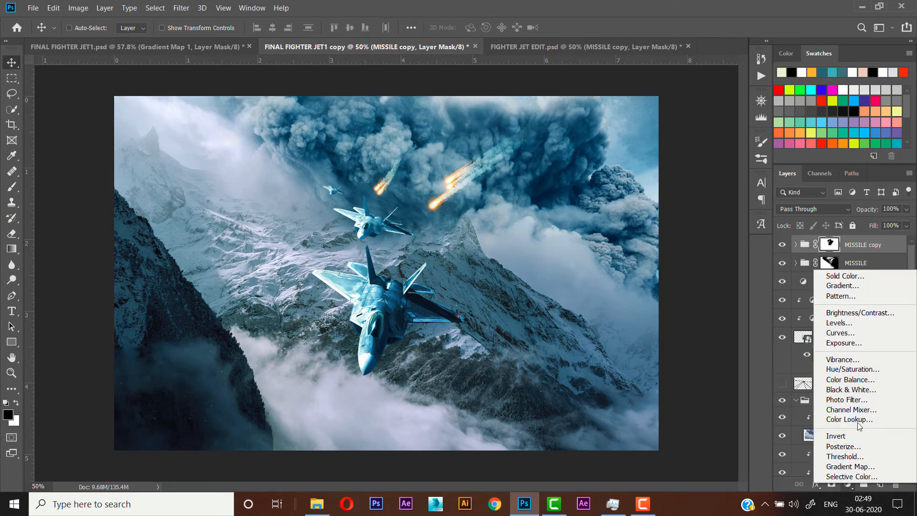
left_click(852, 467)
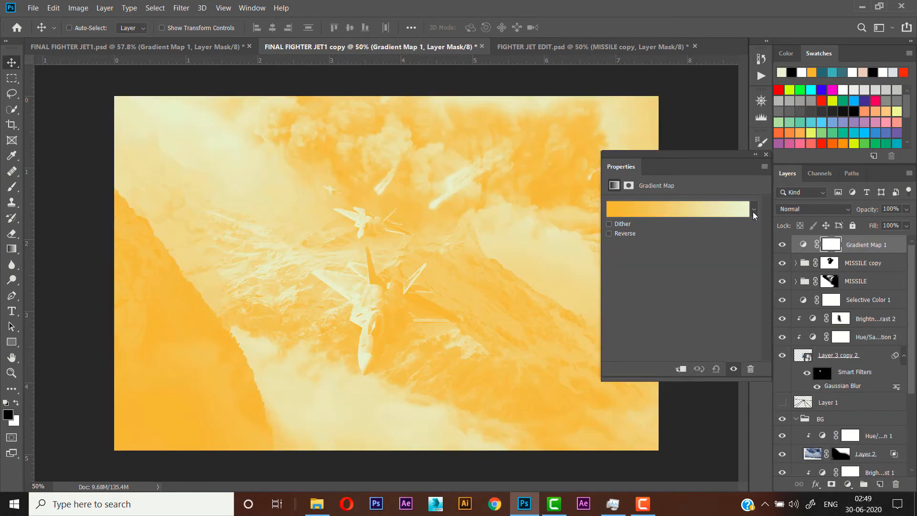
left_click(753, 210)
left_click(746, 231)
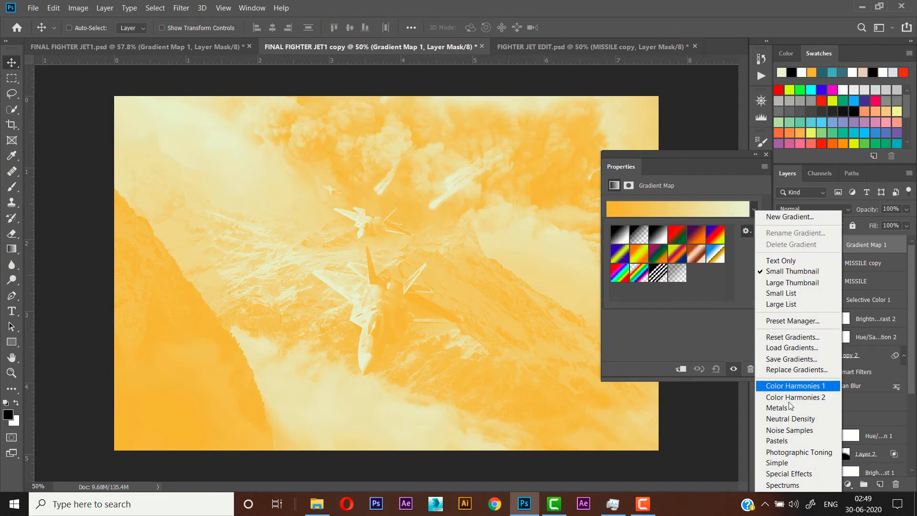
left_click(792, 452)
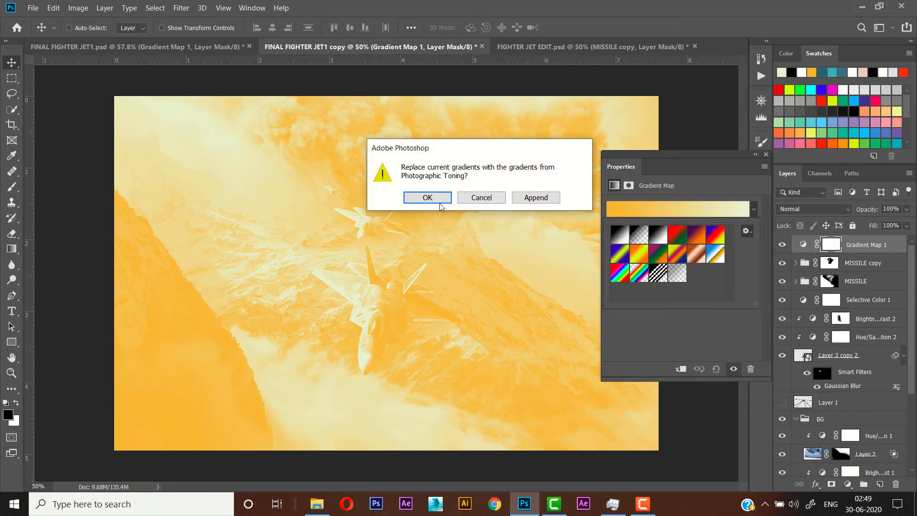
left_click(440, 202)
left_click_drag(730, 254, 730, 271)
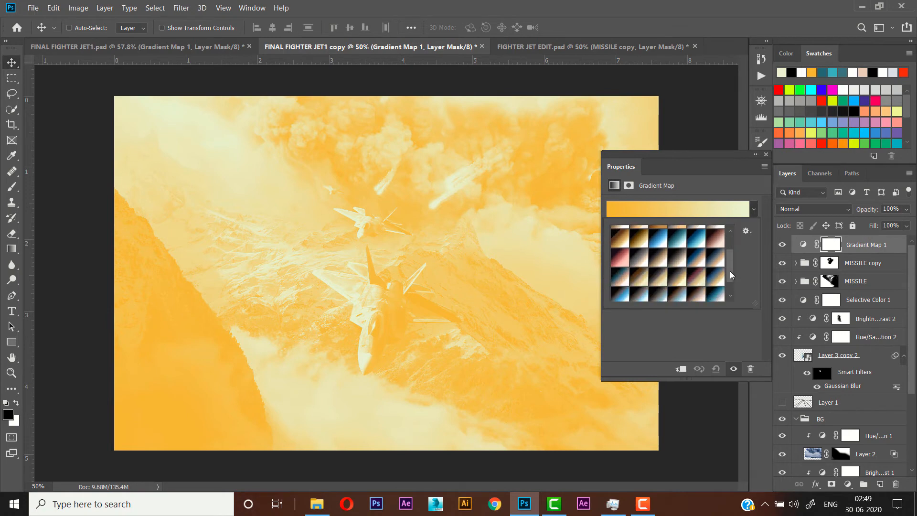
left_click(717, 278)
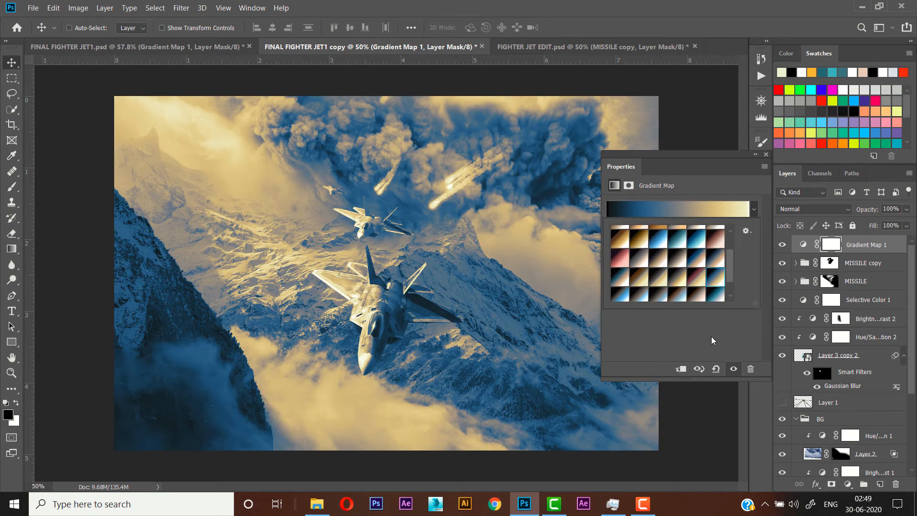
left_click(765, 154)
left_click(765, 154)
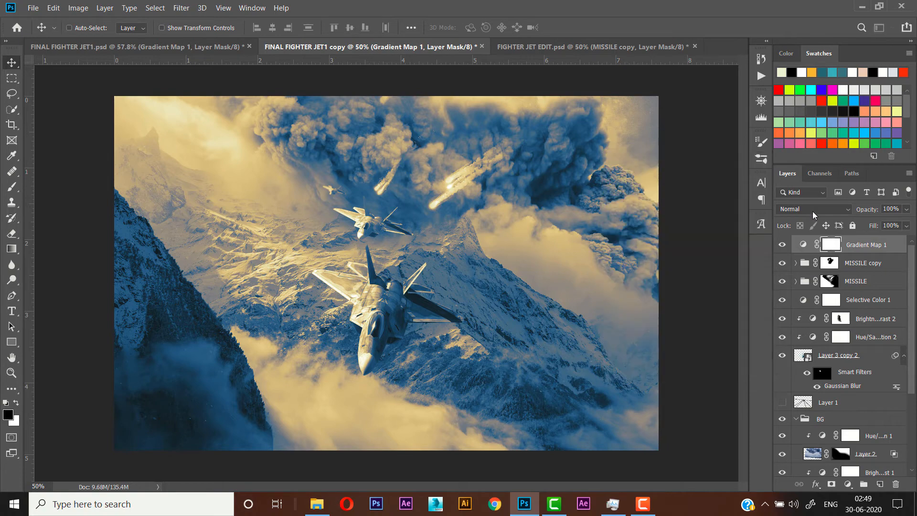
Step: Set the Gradient Map 1 layer's blend mode to Color and its opacity to 20%, and compare the image with and without it
left_click(812, 208)
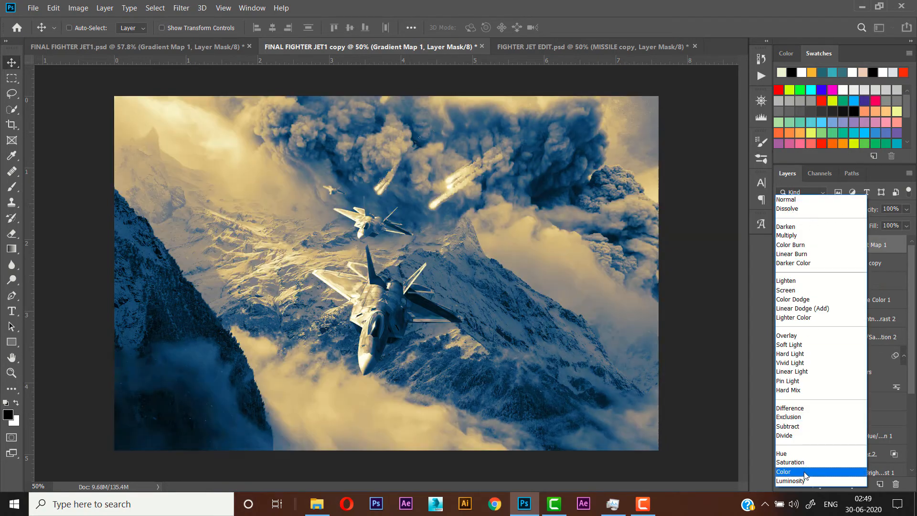
left_click(806, 471)
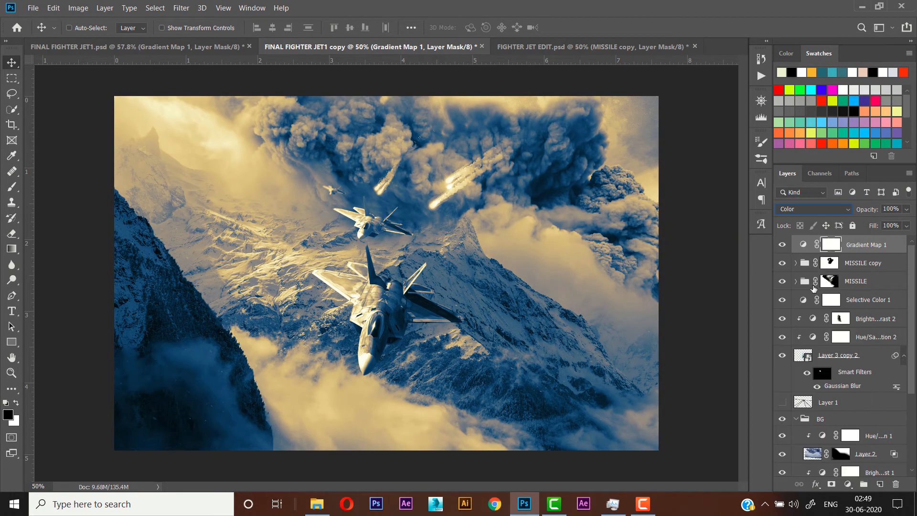
left_click(884, 208)
type("20")
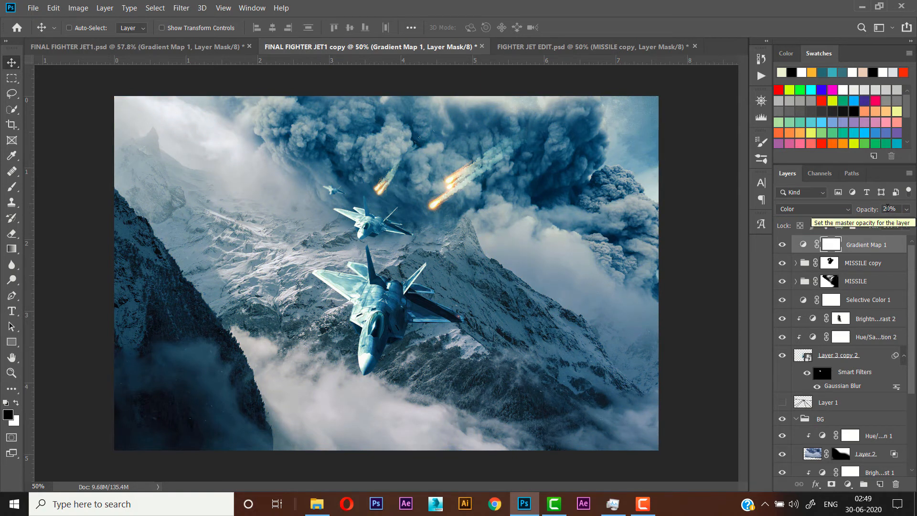
left_click(782, 244)
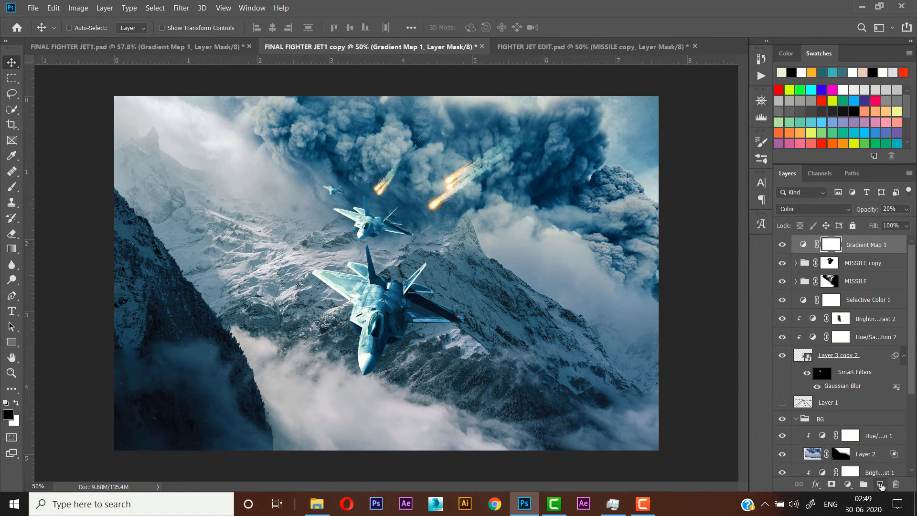
Step: Create a new layer above Gradient Map 1 and set the brush's foreground color to the flame-like orange f7be4f
left_click(881, 485)
left_click(14, 190)
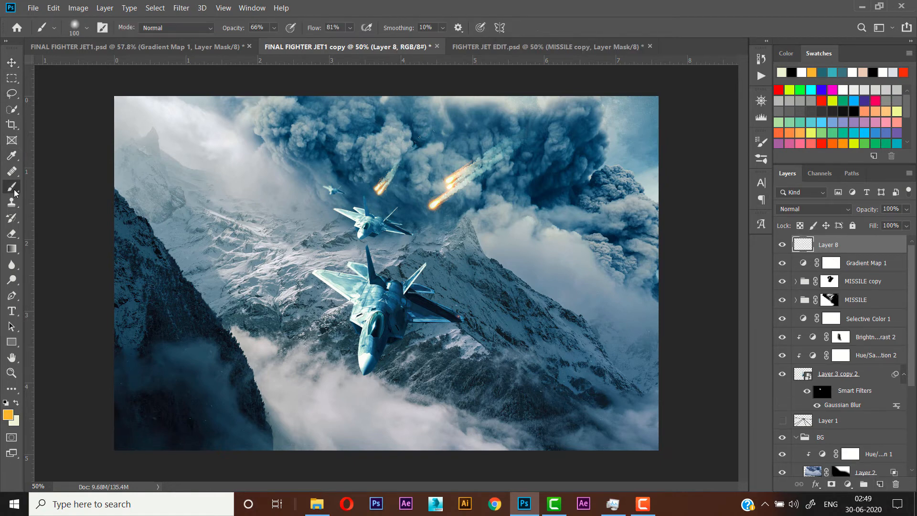
left_click(385, 186, "alt")
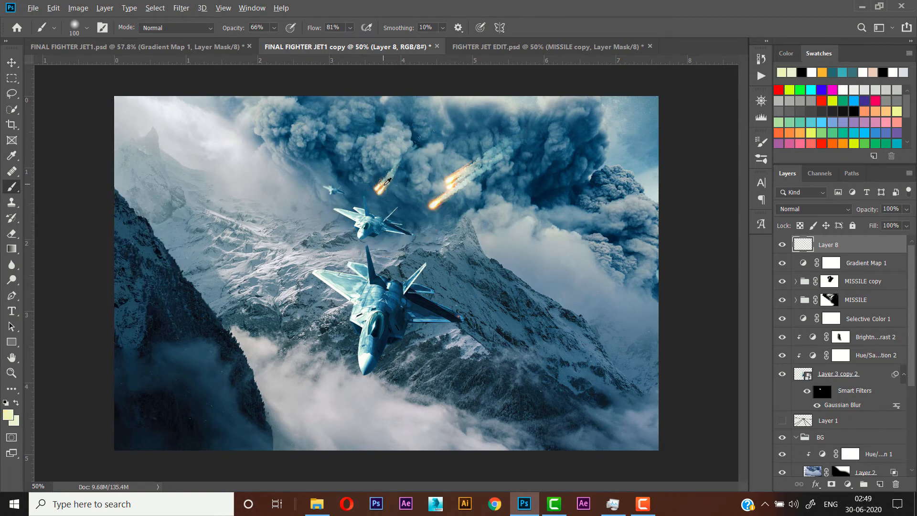
left_click(440, 199, "alt")
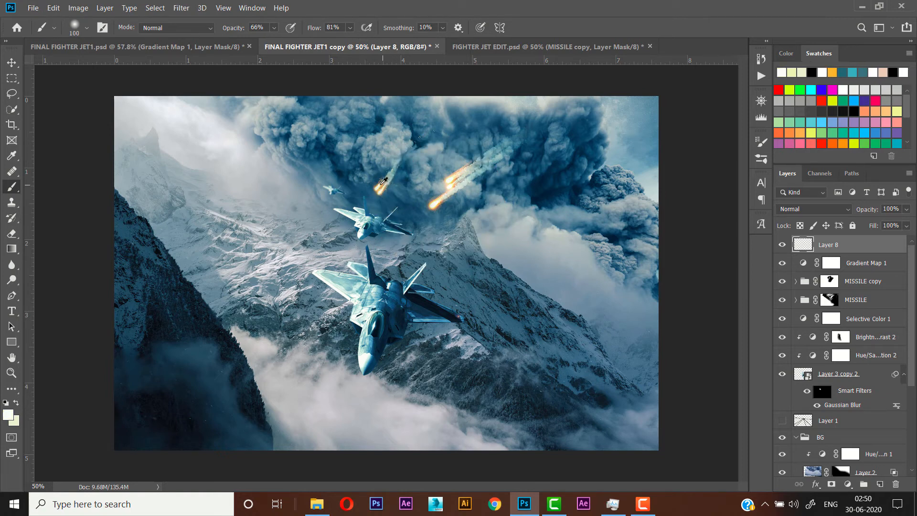
left_click(382, 183, "alt")
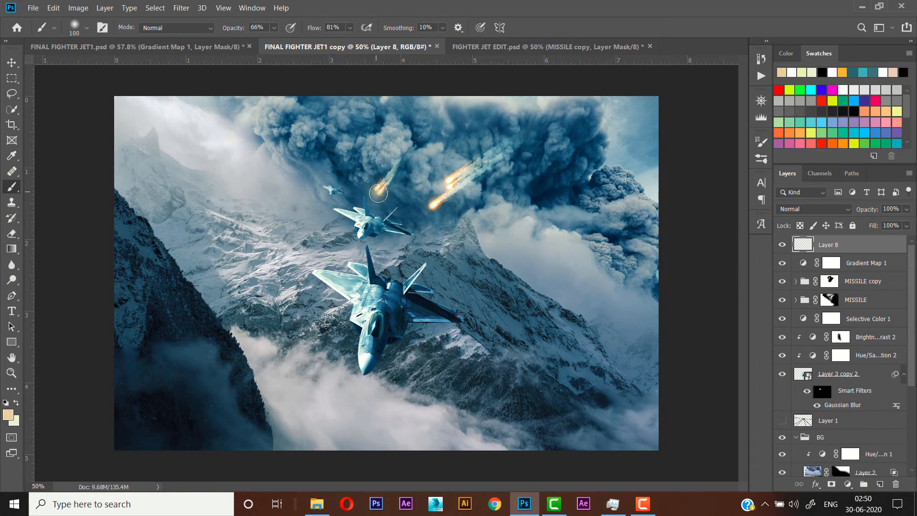
left_click(9, 414)
left_click(631, 130)
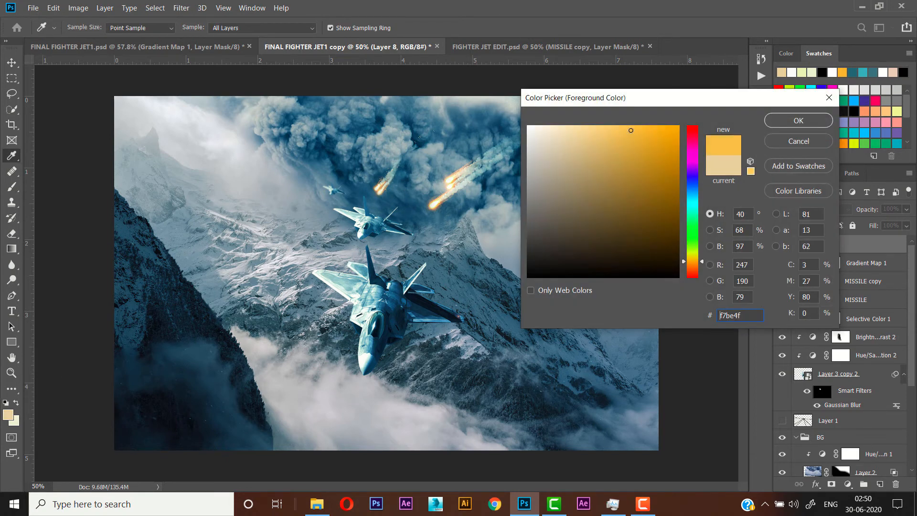
left_click(787, 126)
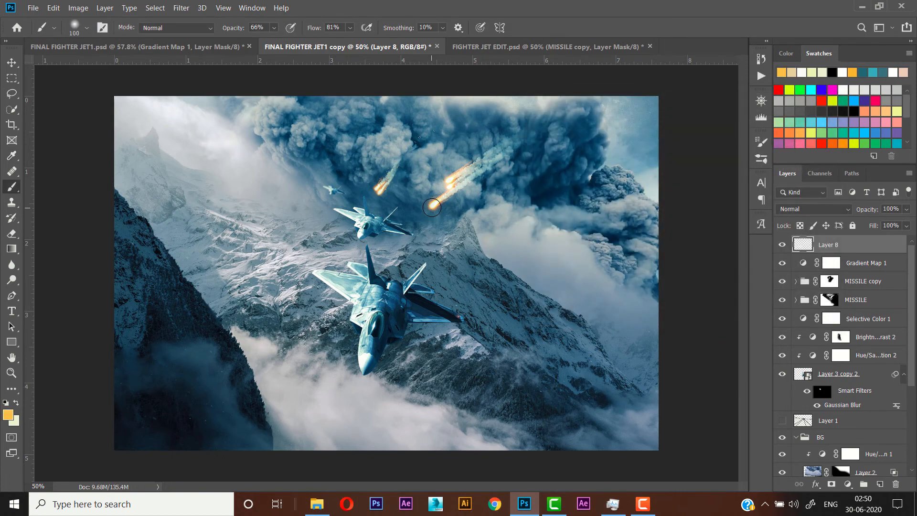
Step: Set Layer 8's blend mode to Color Dodge and paint a soft orange glow over the missiles' burning heads
left_click(831, 209)
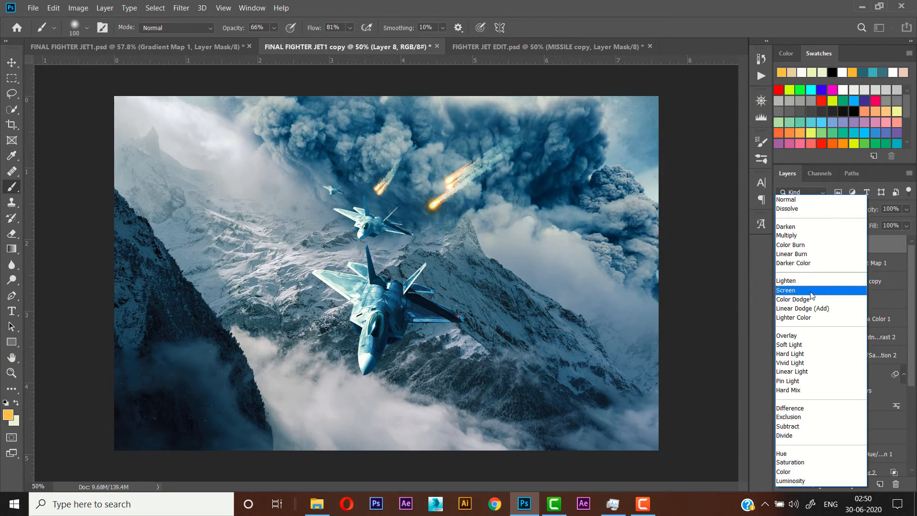
left_click(811, 299)
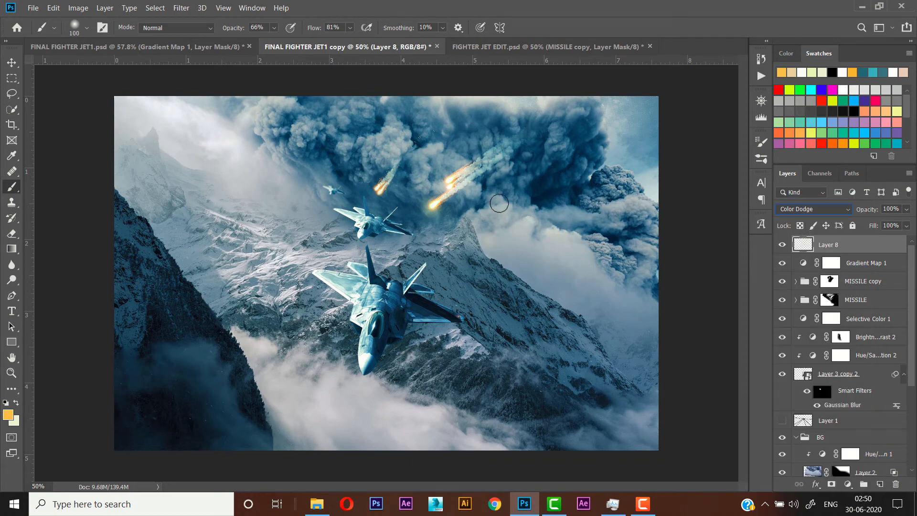
left_click_drag(388, 191, 380, 189)
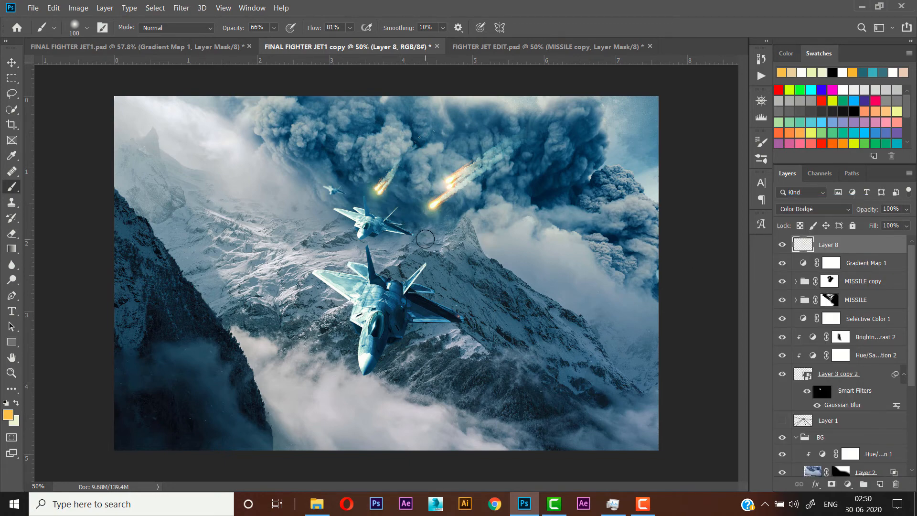
left_click_drag(425, 239, 420, 234)
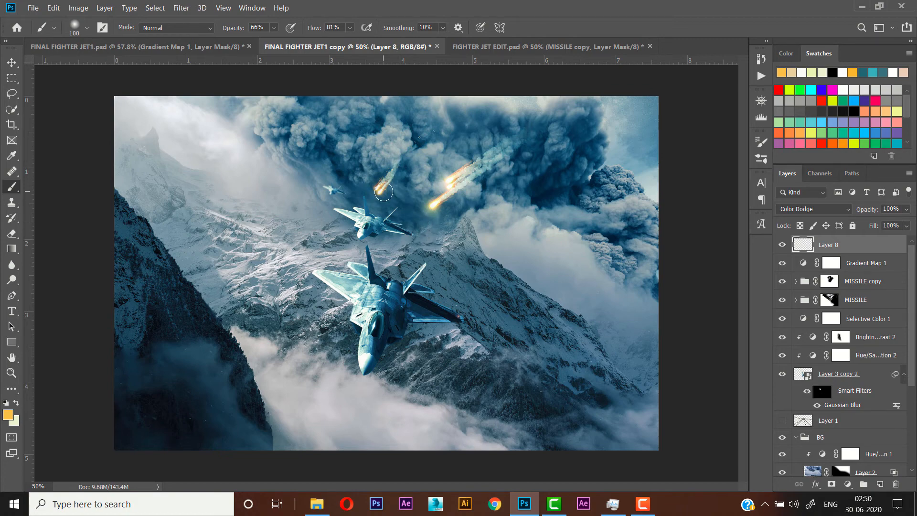
key("bracketleft")
key("bracketleft")
Step: Create a new layer in Screen mode and paint subtle highlights on the jets with light grey sampled from the clouds, lowering the brush opacity and size
left_click(881, 485)
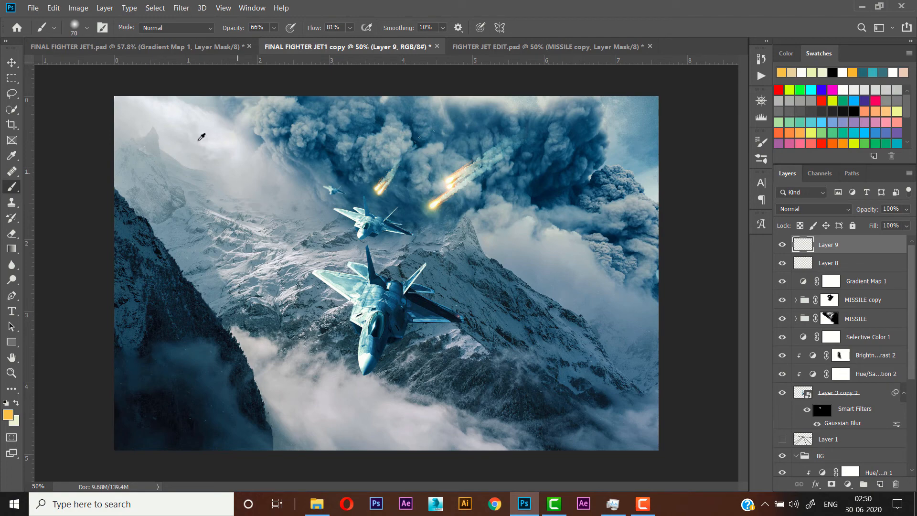
left_click(200, 121, "alt")
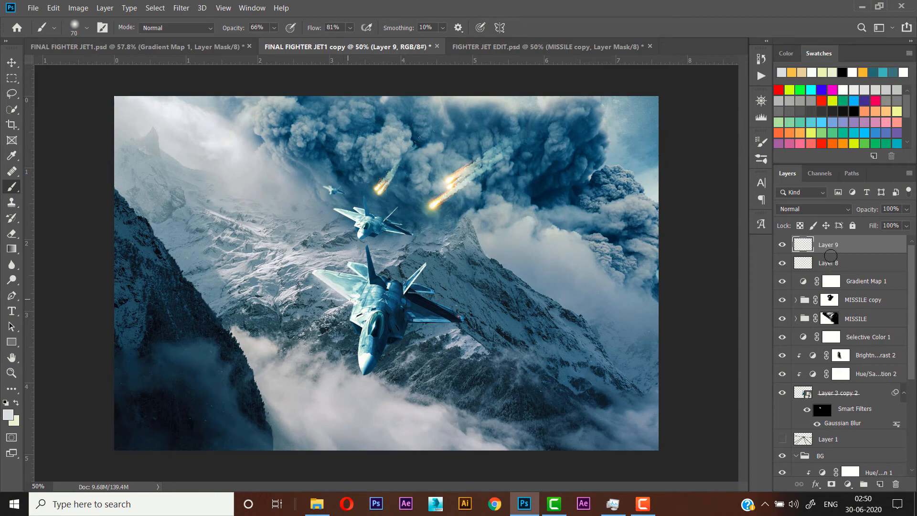
left_click(824, 213)
left_click(798, 288)
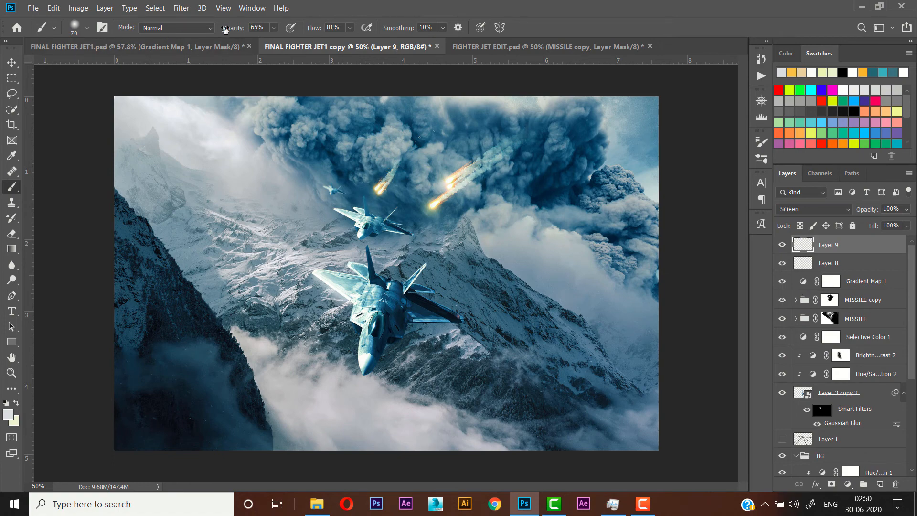
left_click_drag(226, 30, 214, 30)
key("bracketleft")
key("bracketleft")
Step: Copy Group 3 with the sun glow from FIGHTER JET EDIT.psd to the top of FINAL FIGHTER JET1 copy and make it visible
left_click(11, 62)
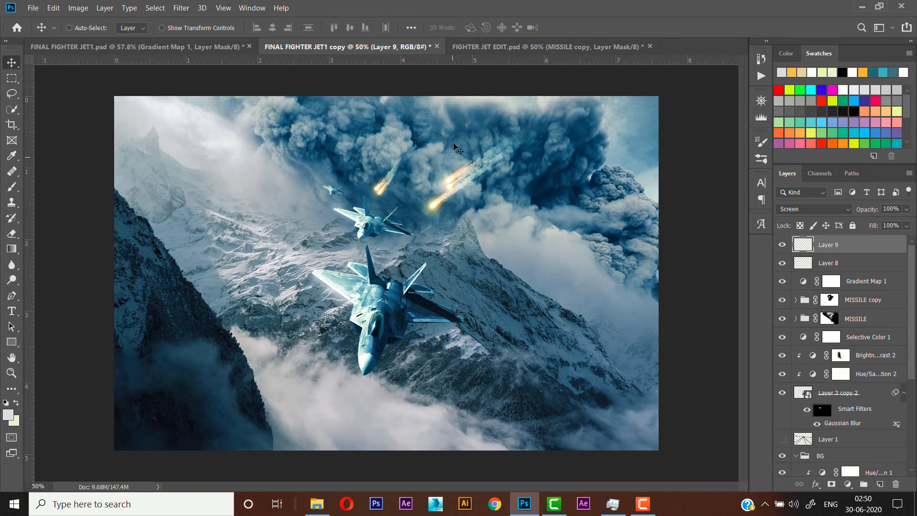
left_click_drag(491, 50, 391, 274)
left_click_drag(776, 280, 732, 332)
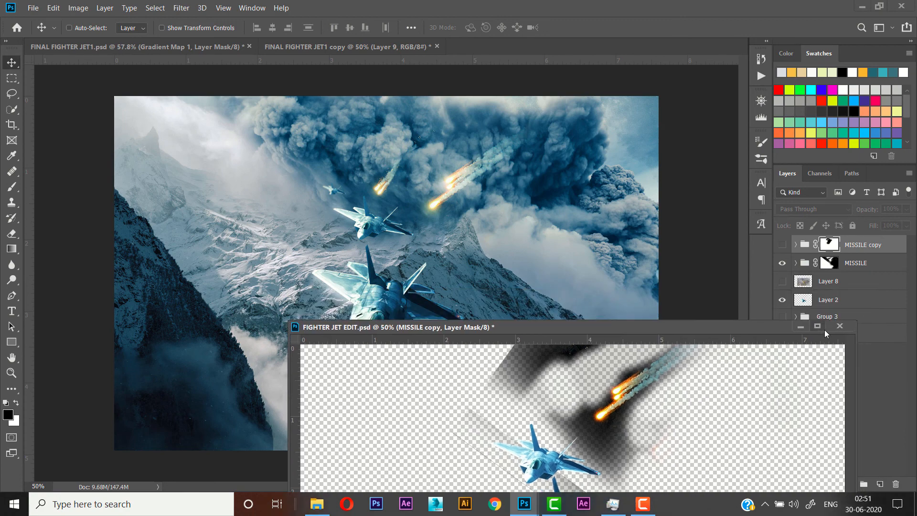
left_click(831, 299)
left_click_drag(831, 316, 304, 178)
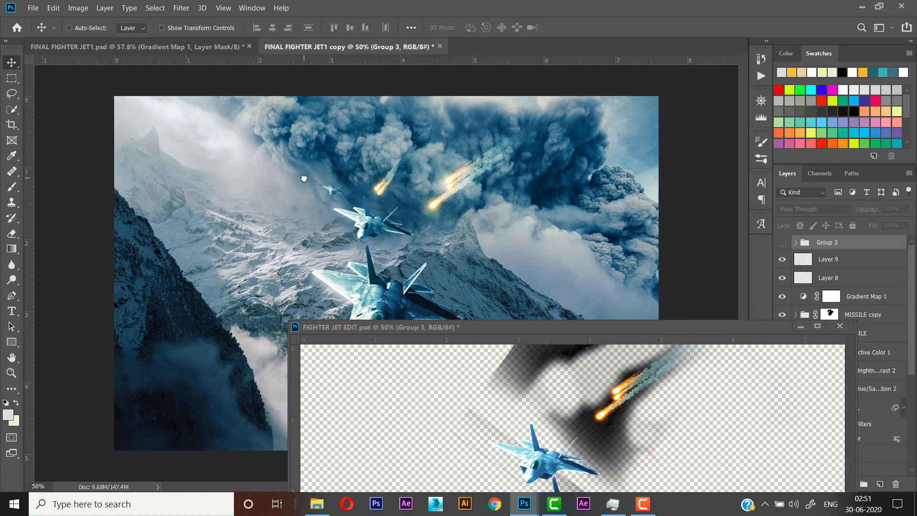
left_click_drag(701, 327, 678, 49)
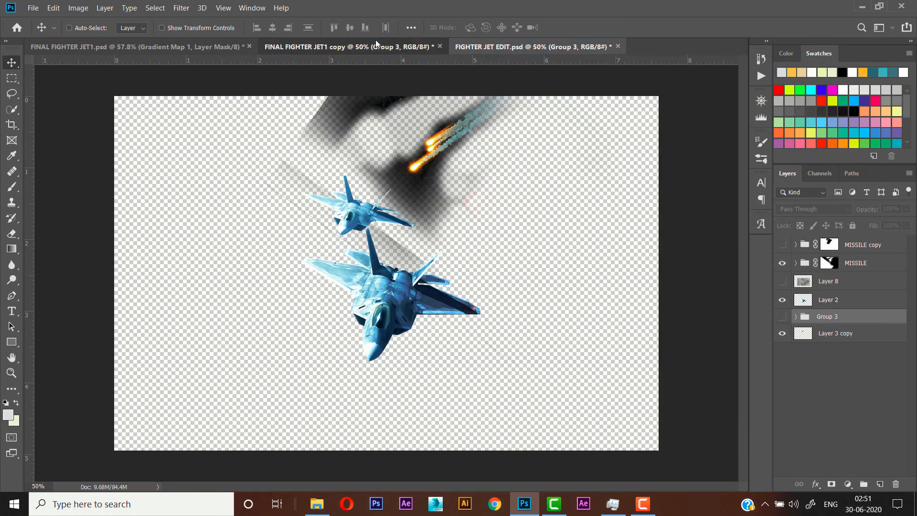
left_click(375, 43)
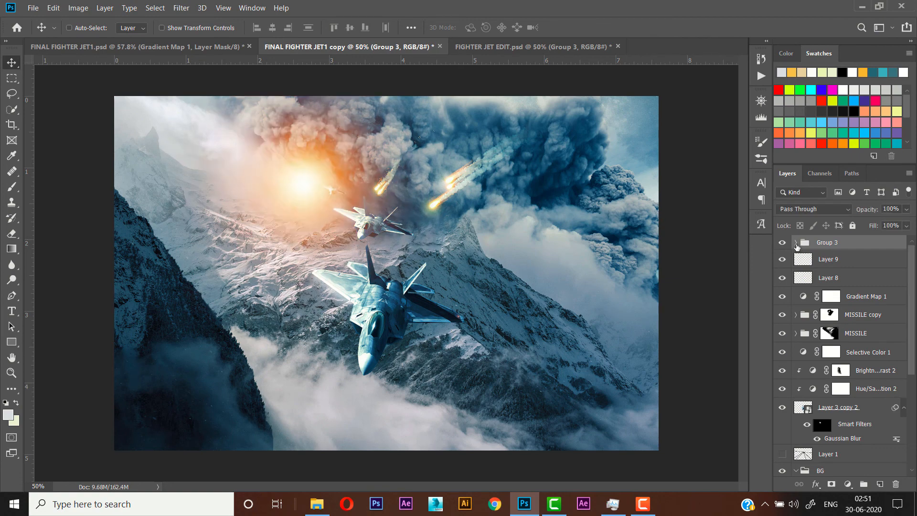
Step: Move the Group 3 sun glow to the image's upper-left corner and scale it up to about 112%
key("ctrl+minus")
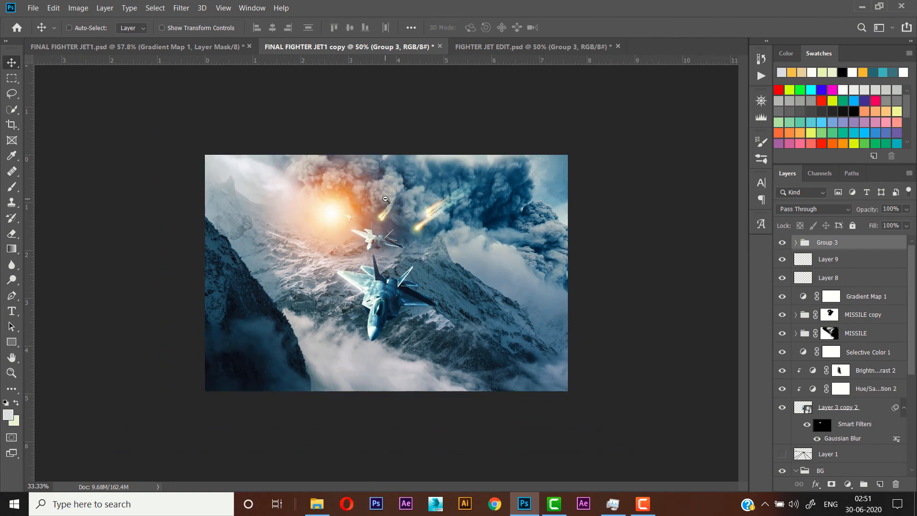
key("ctrl+t")
left_click_drag(403, 253, 321, 203)
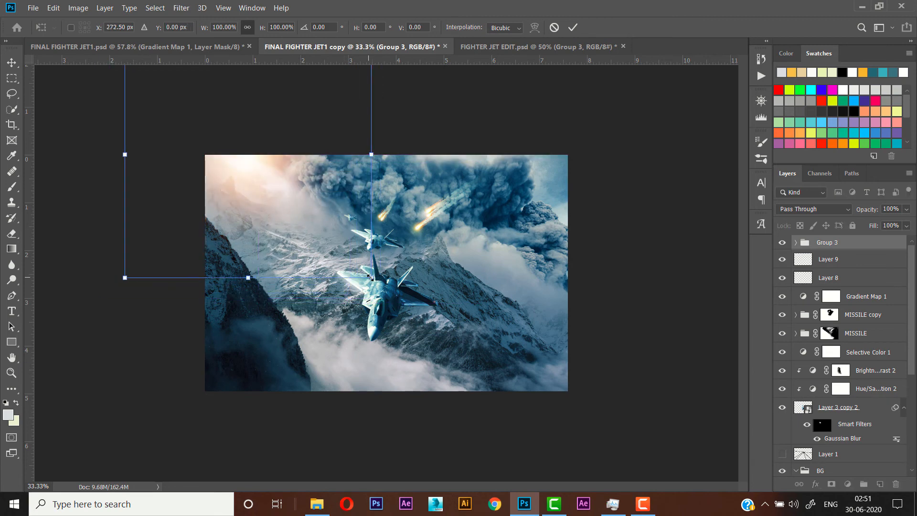
left_click_drag(371, 277, 411, 305)
mouse_move(313, 221)
left_mouse_down()
mouse_move(293, 213)
mouse_move(310, 215)
left_mouse_up()
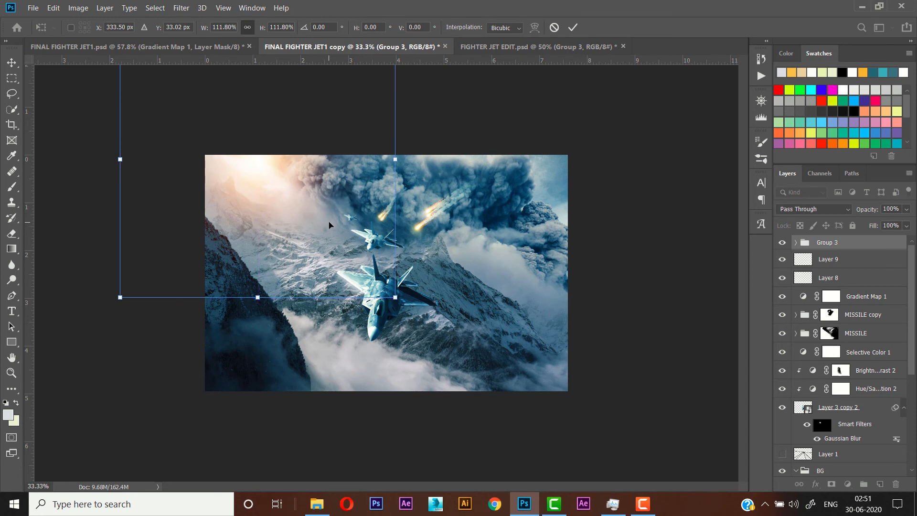
key("Return")
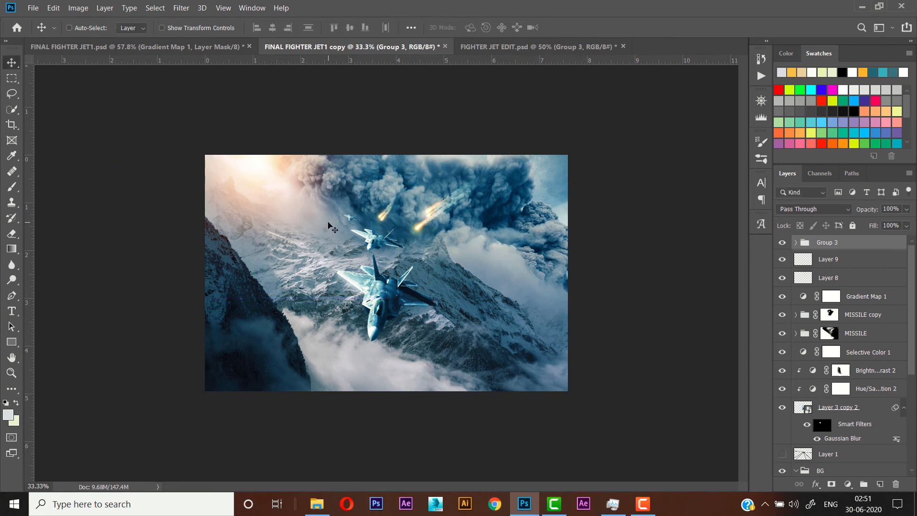
Step: Add a Color Lookup adjustment layer above Layer 9 using the NightFromDay.CUBE 3DLUT file
left_click(11, 373)
left_click(401, 263)
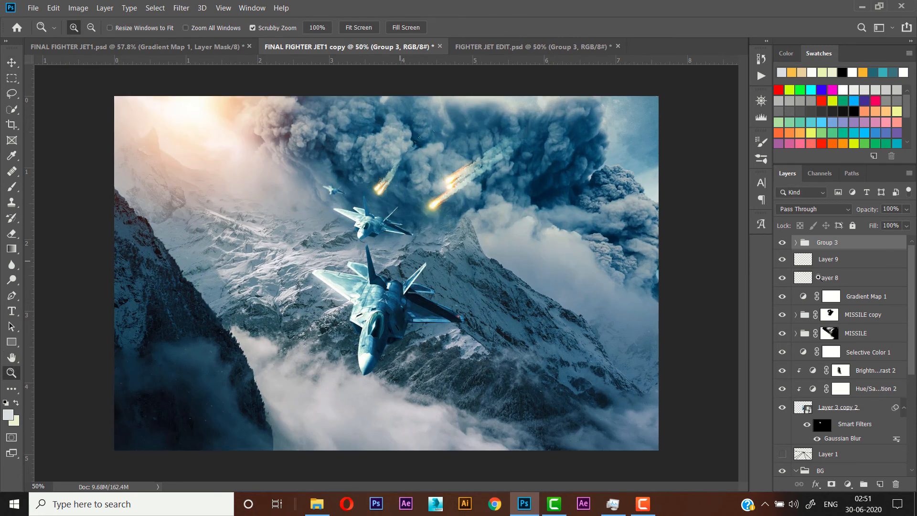
left_click(847, 262)
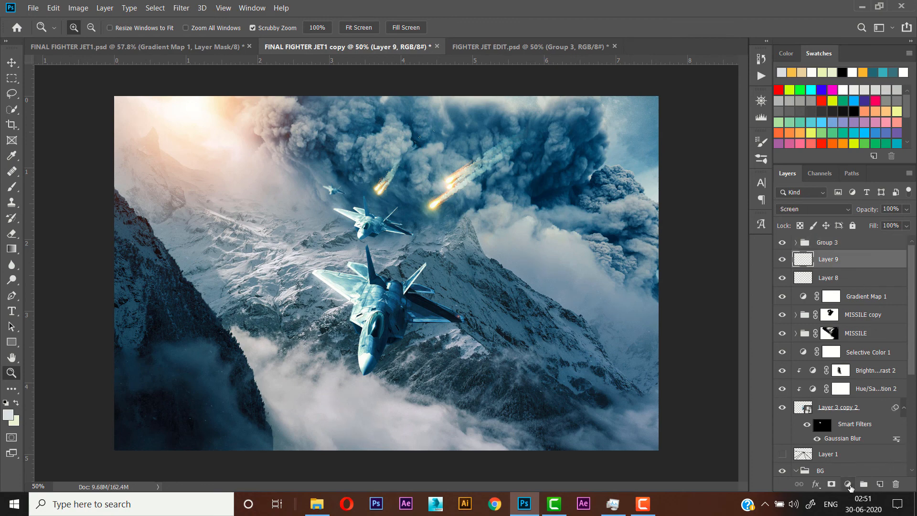
left_click(848, 483)
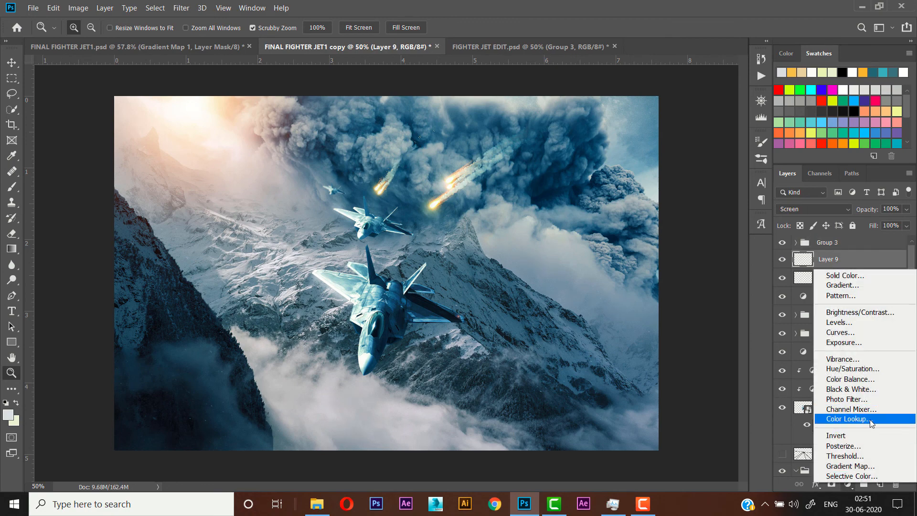
left_click(871, 419)
left_click(713, 205)
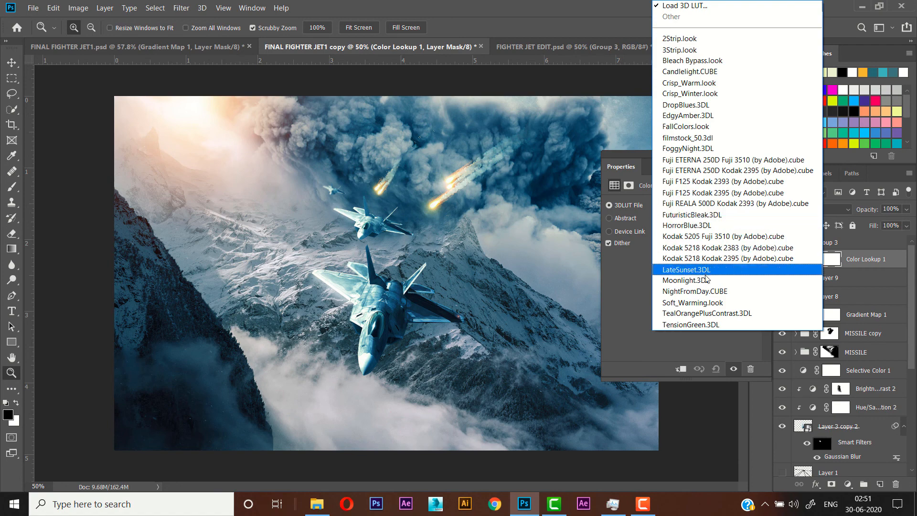
left_click(706, 292)
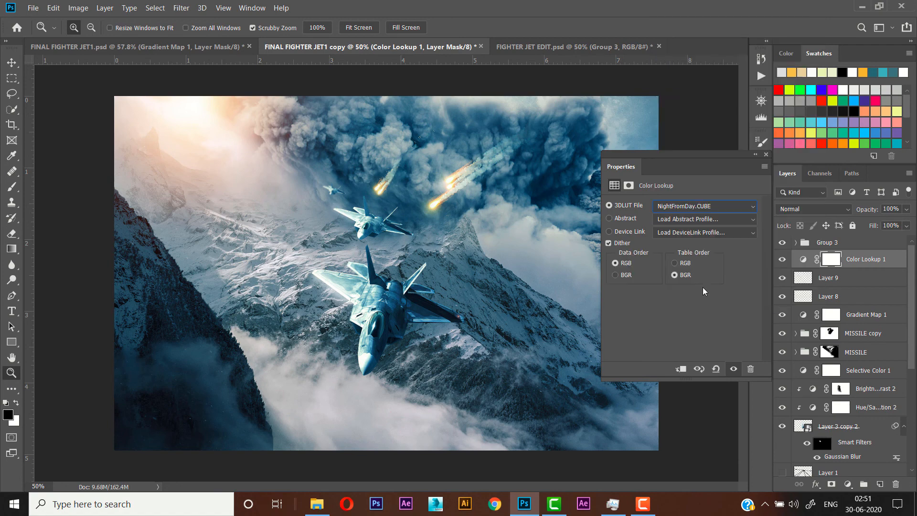
left_click(766, 154)
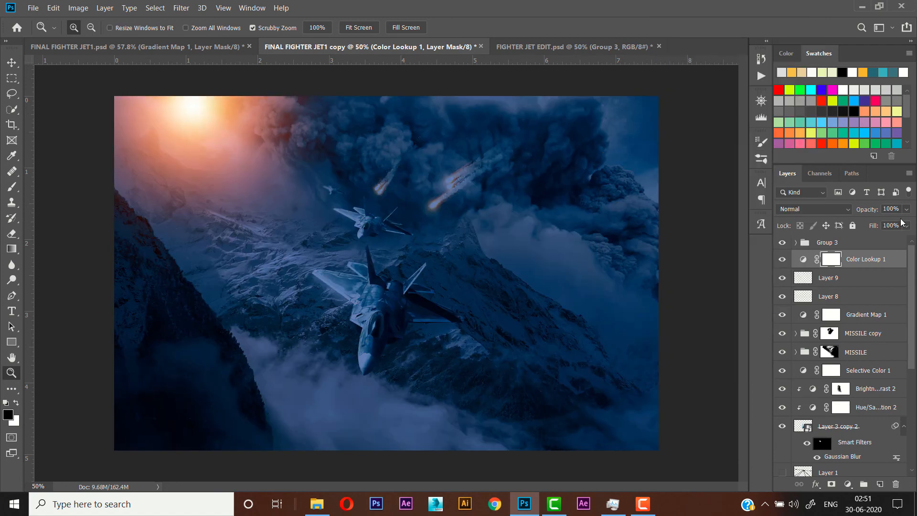
Step: Set the Color Lookup layer to 12% opacity and Soft Light blending, and compare the image with Group 3 hidden and shown
left_click(829, 210)
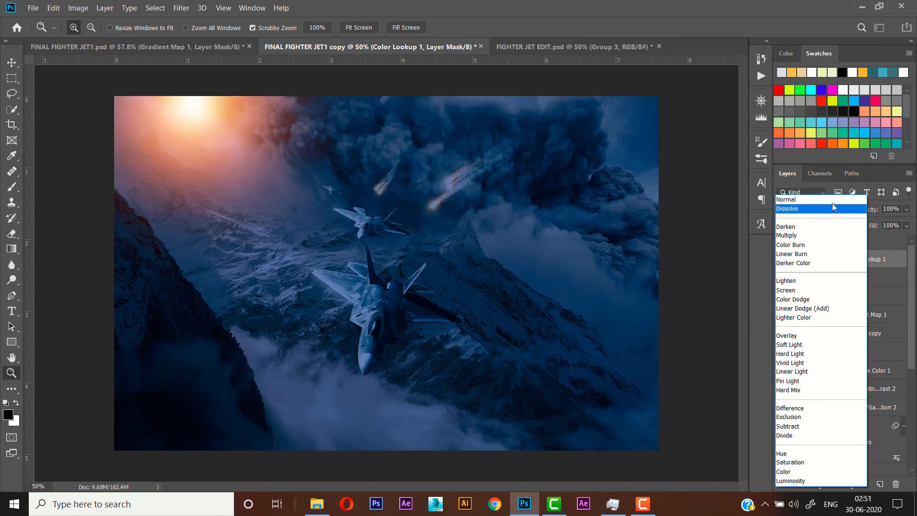
left_click(831, 201)
left_click(905, 209)
left_click(862, 222)
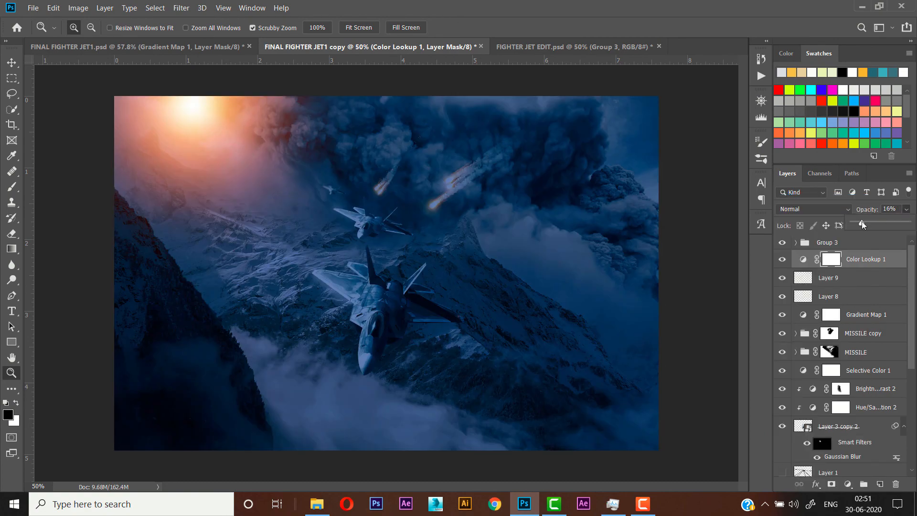
left_click(833, 210)
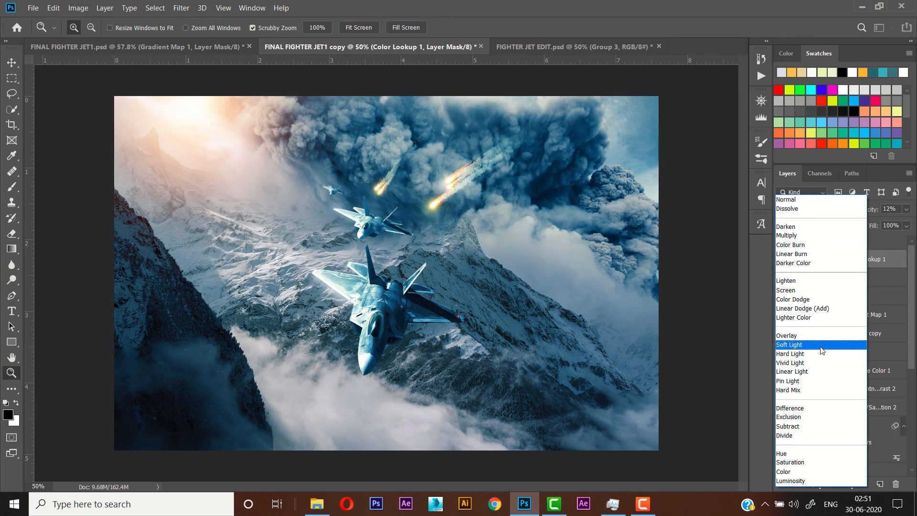
left_click(821, 349)
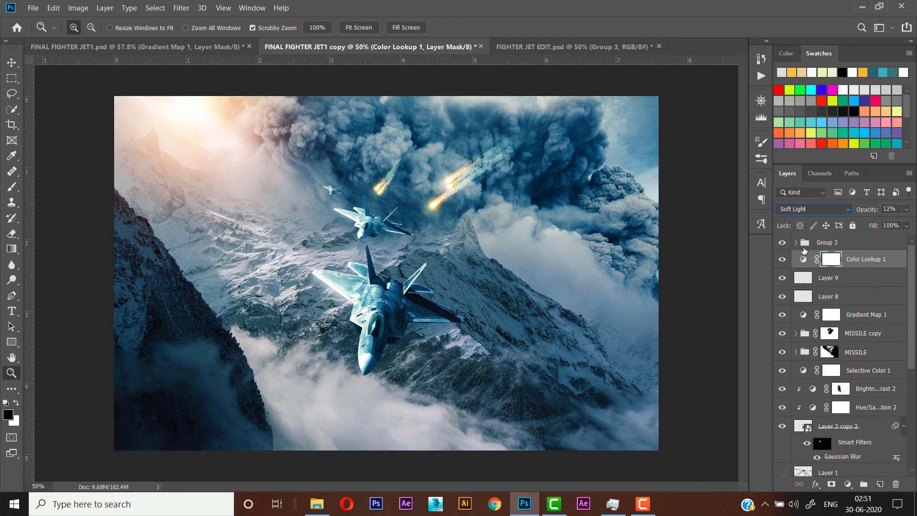
left_click(782, 244)
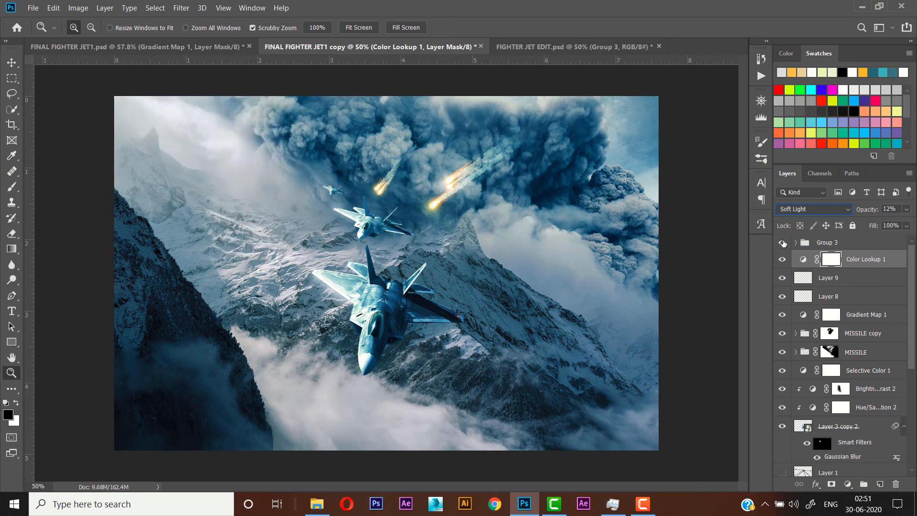
left_click(782, 244)
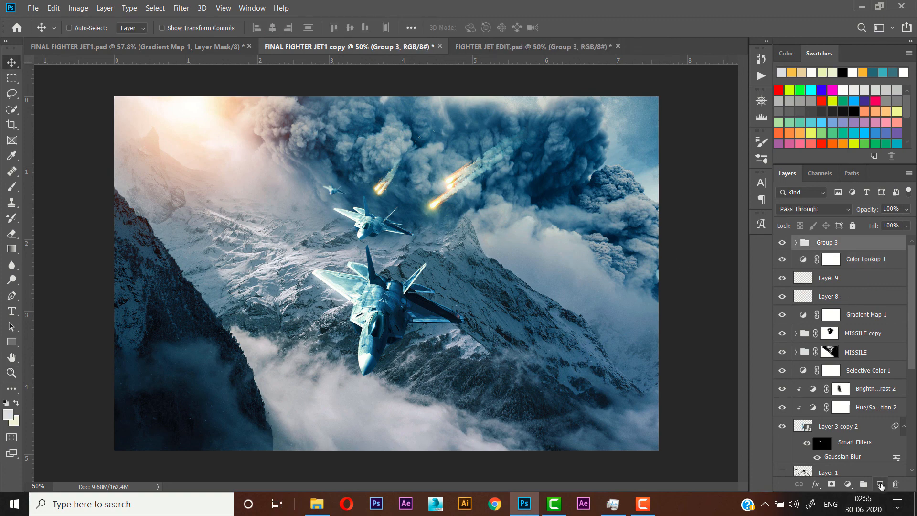
Step: Create a new layer above Group 3 and stamp all visible layers into it
left_click(880, 484)
key("ctrl")
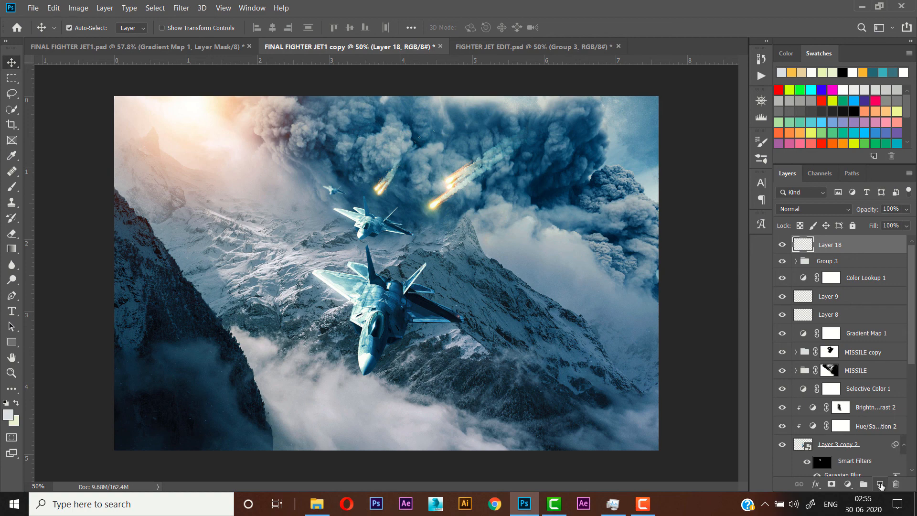
key("ctrl+shift+alt+e")
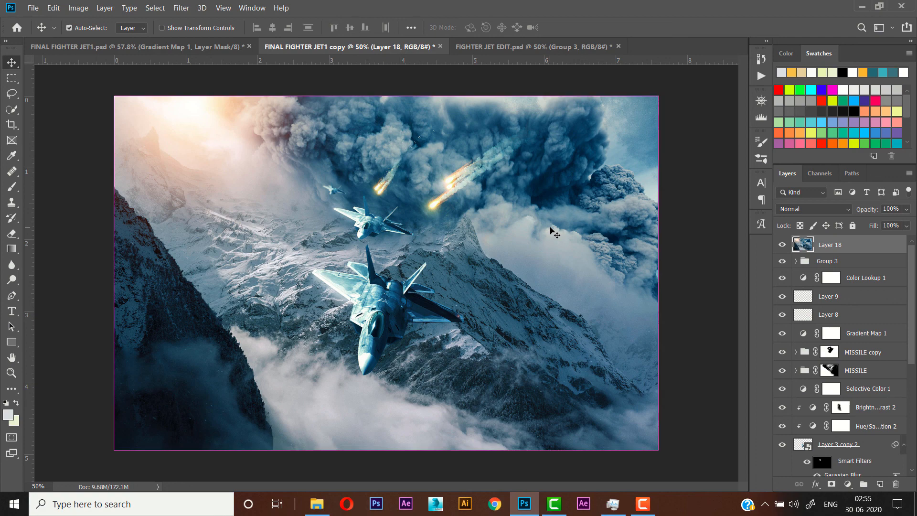
Step: Flip the merged composite on Layer 18 horizontally
key("ctrl+t")
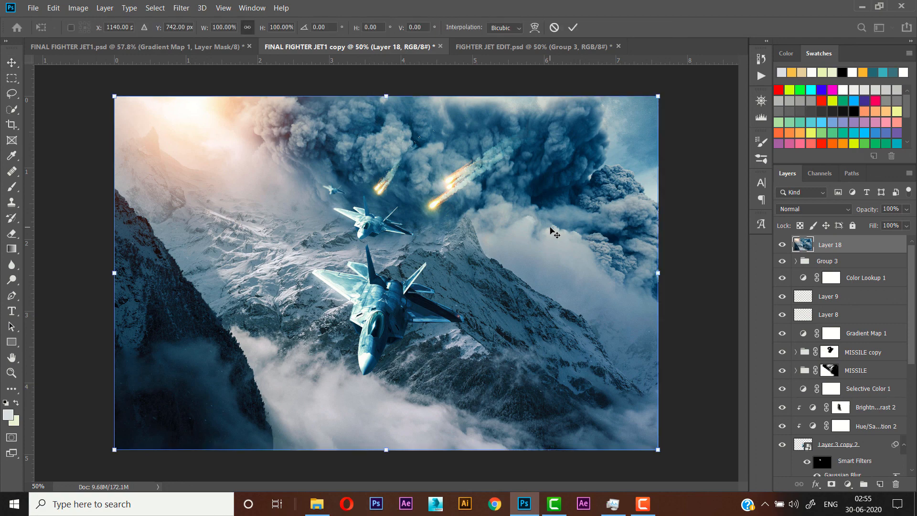
right_click(434, 295)
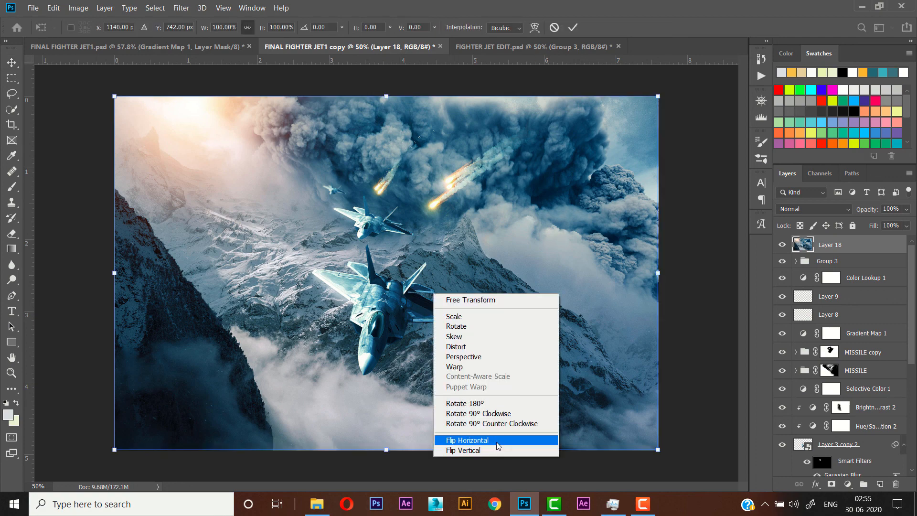
left_click(496, 440)
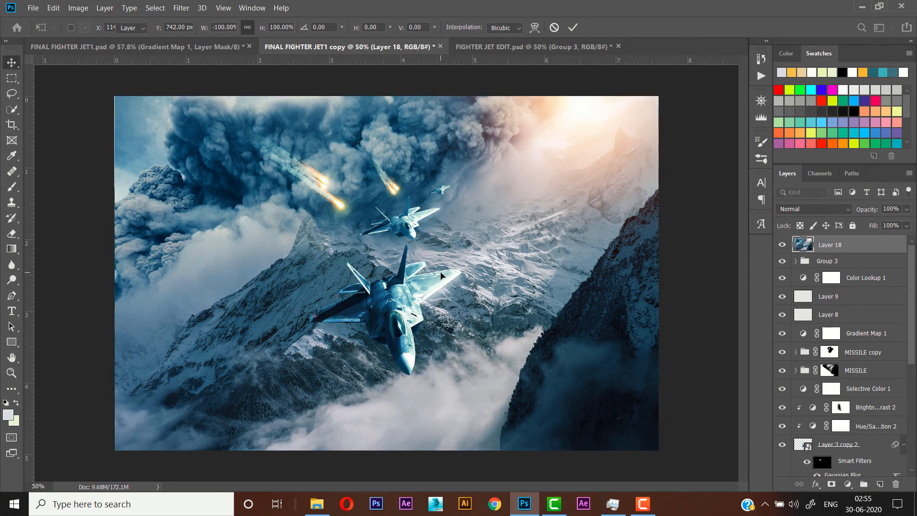
key("Return")
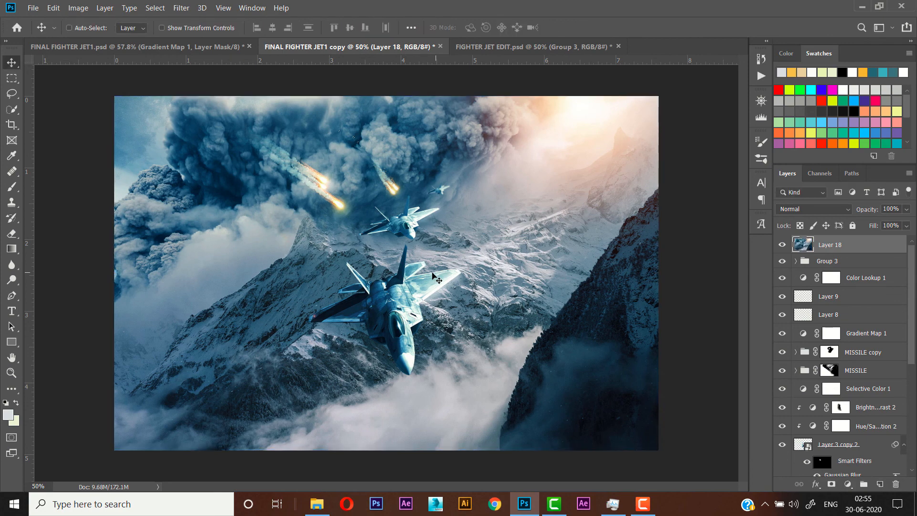